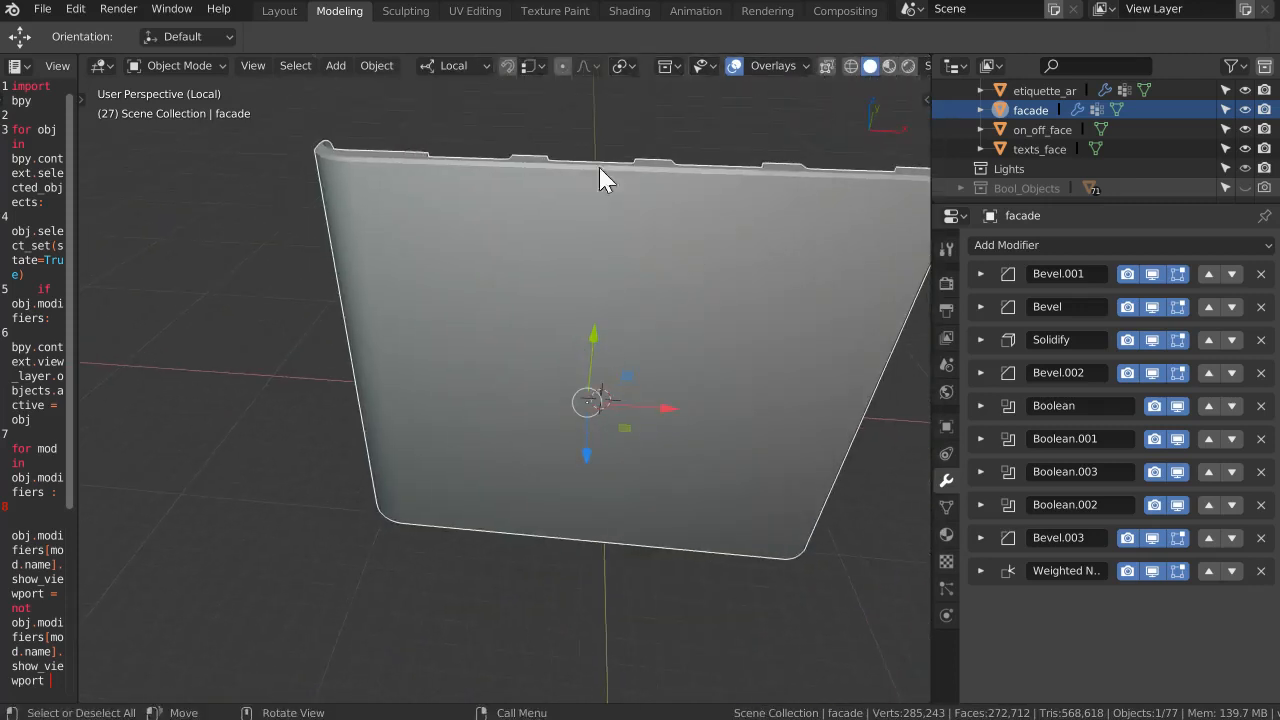
{"action": "right_click", "coordinate": [47, 332]}
{"action": "left_click", "coordinate": [51, 330]}
{"action": "middle_click_drag", "start_coordinate": [323, 206], "coordinate": [505, 278]}
{"action": "right_click", "coordinate": [30, 360]}
{"action": "left_click", "coordinate": [27, 360]}
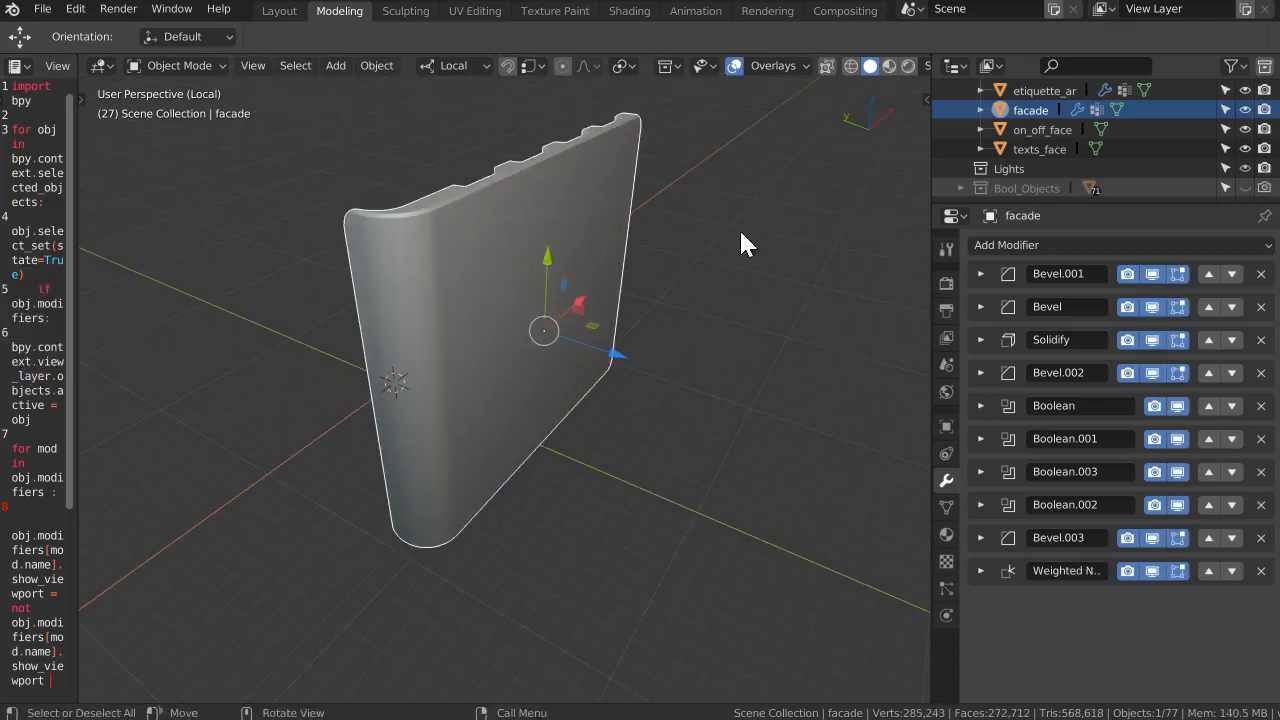
Set the width of the facade's Bevel.001 modifier to 0.4 cm
{"action": "middle_click_drag", "start_coordinate": [409, 251], "coordinate": [468, 220]}
{"action": "scroll", "coordinate": [418, 218], "scroll_direction": "up", "scroll_amount": 3}
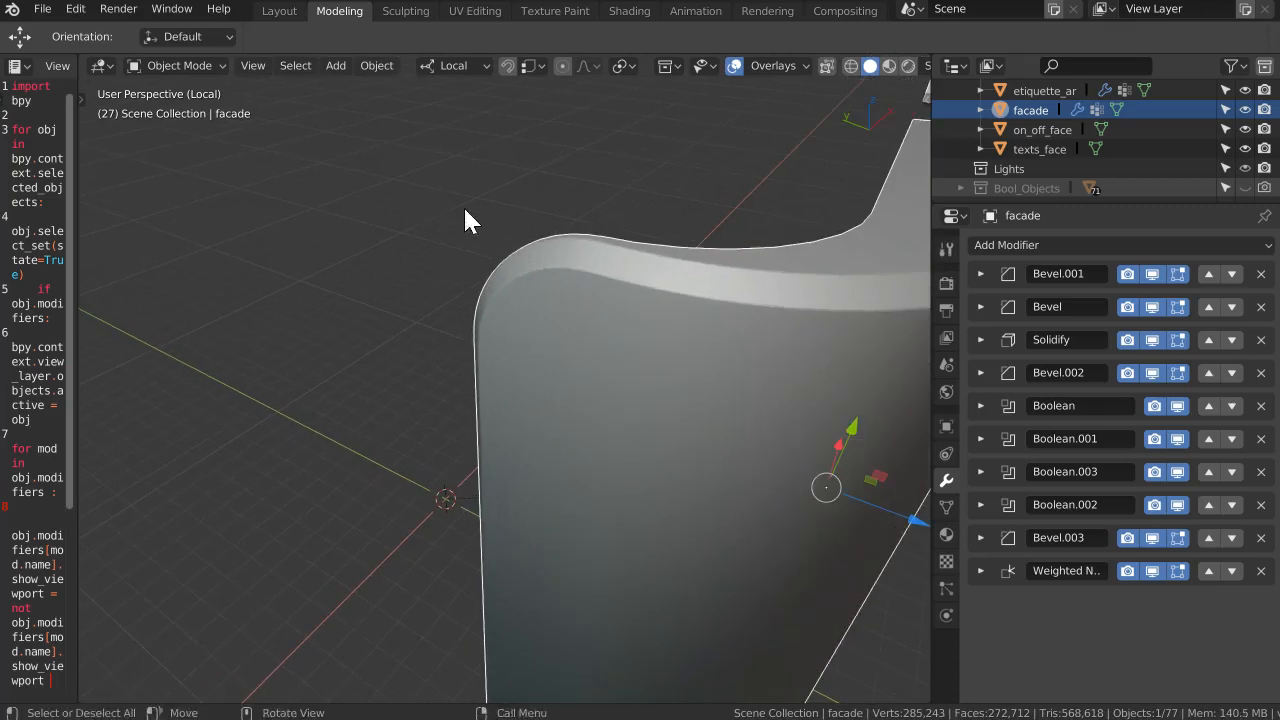
{"action": "left_click", "coordinate": [978, 276]}
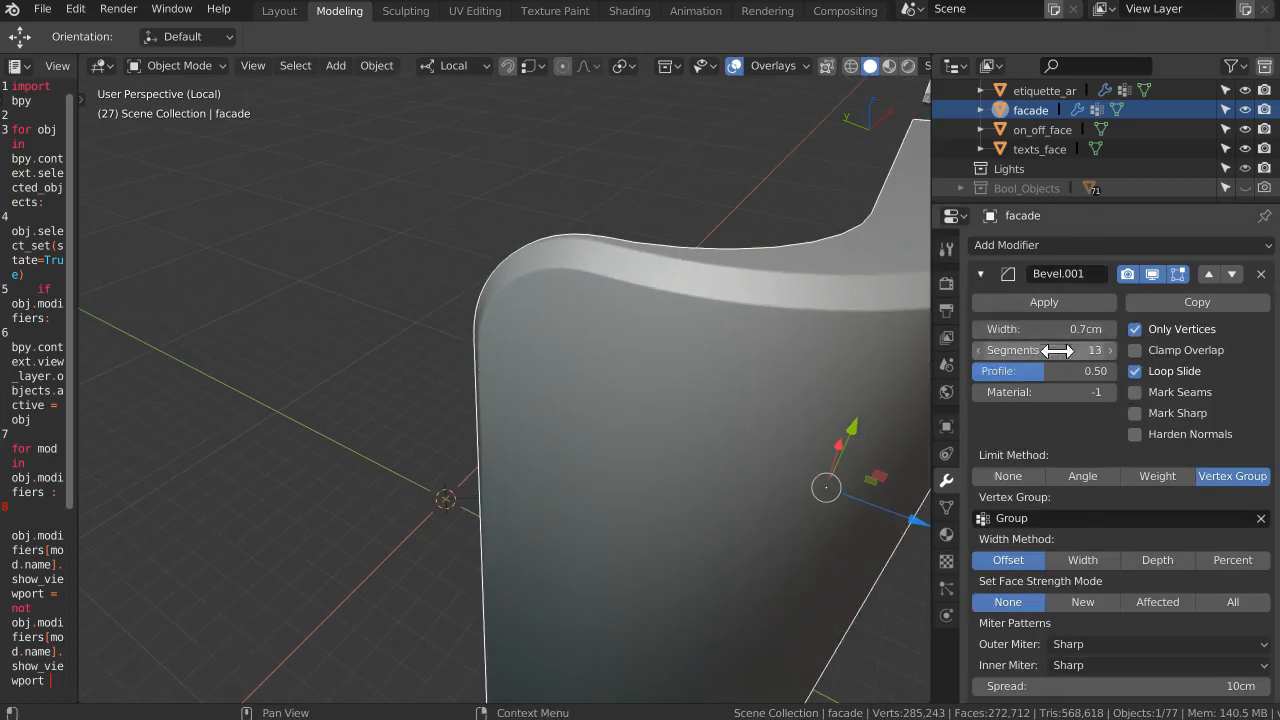
{"action": "left_click", "coordinate": [993, 329]}
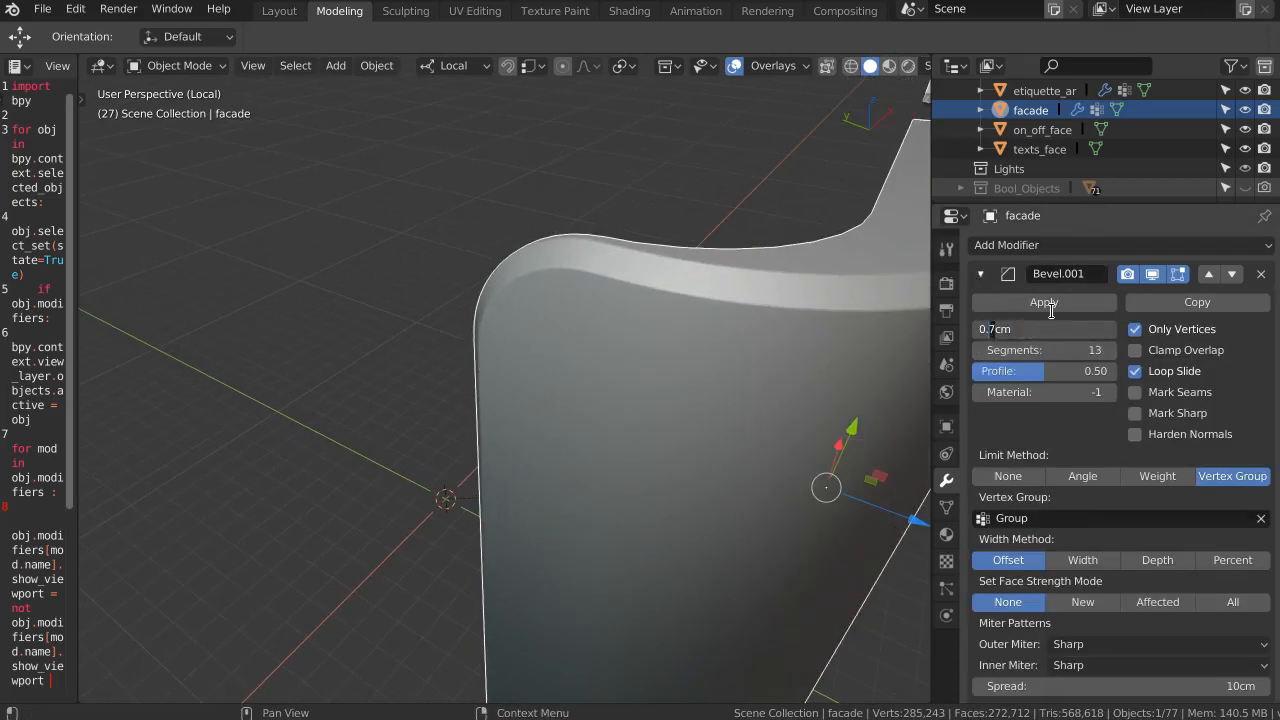
{"action": "key", "text": "Return"}
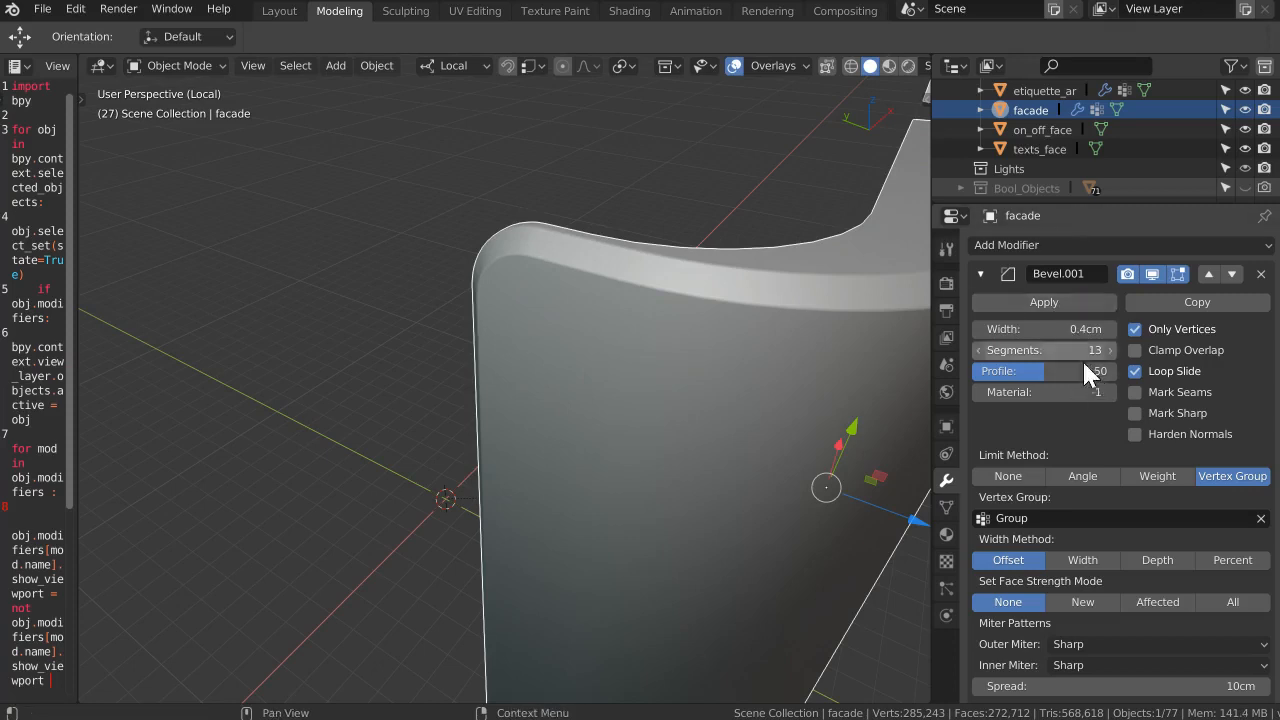
Turn on the wireframe overlay and set the facade's Bevel.001 modifier to 20 segments with a 0.6 cm width
{"action": "left_click", "coordinate": [771, 65]}
{"action": "left_click", "coordinate": [659, 410]}
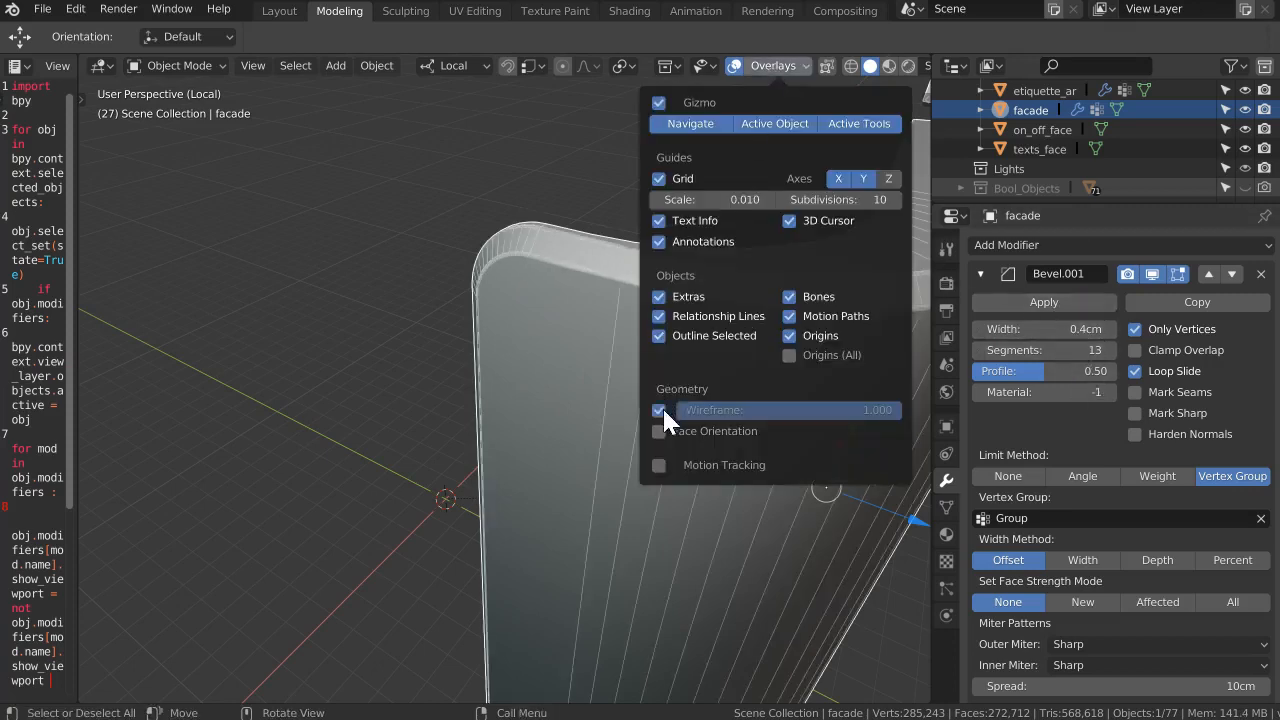
{"action": "left_click", "coordinate": [1100, 350]}
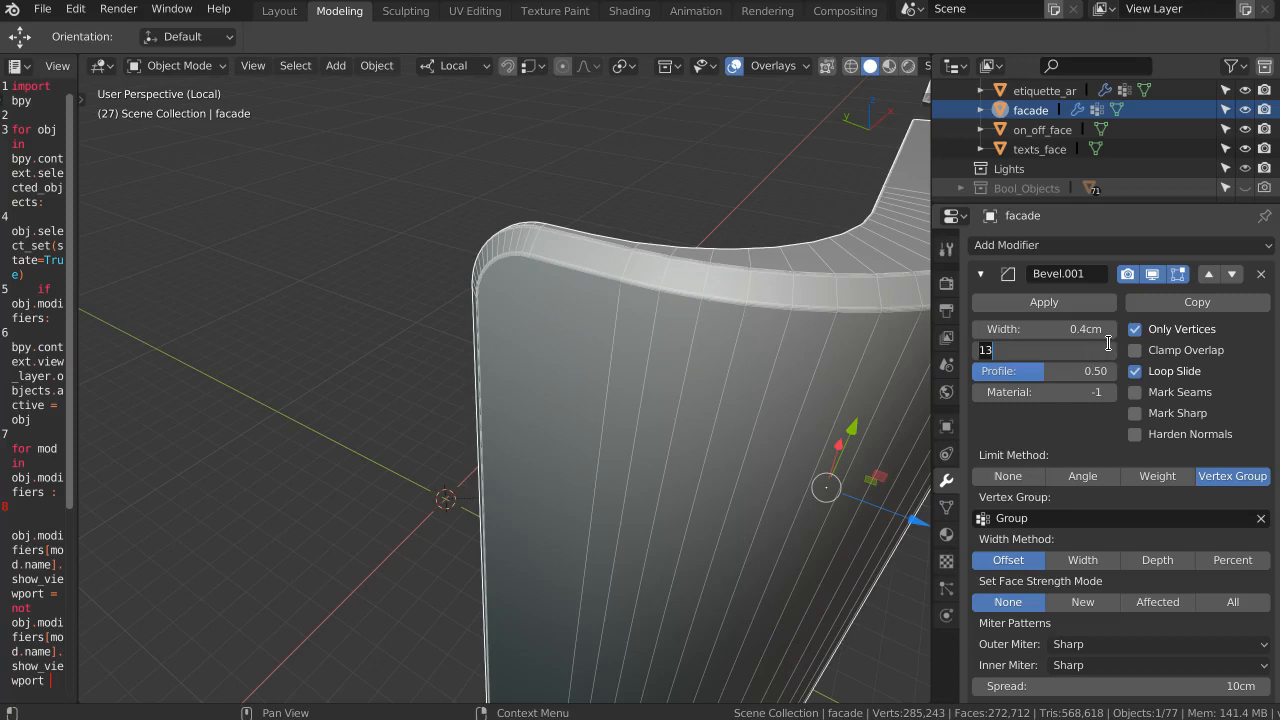
{"action": "type", "text": "20"}
{"action": "key", "text": "Return"}
{"action": "left_click", "coordinate": [1023, 331]}
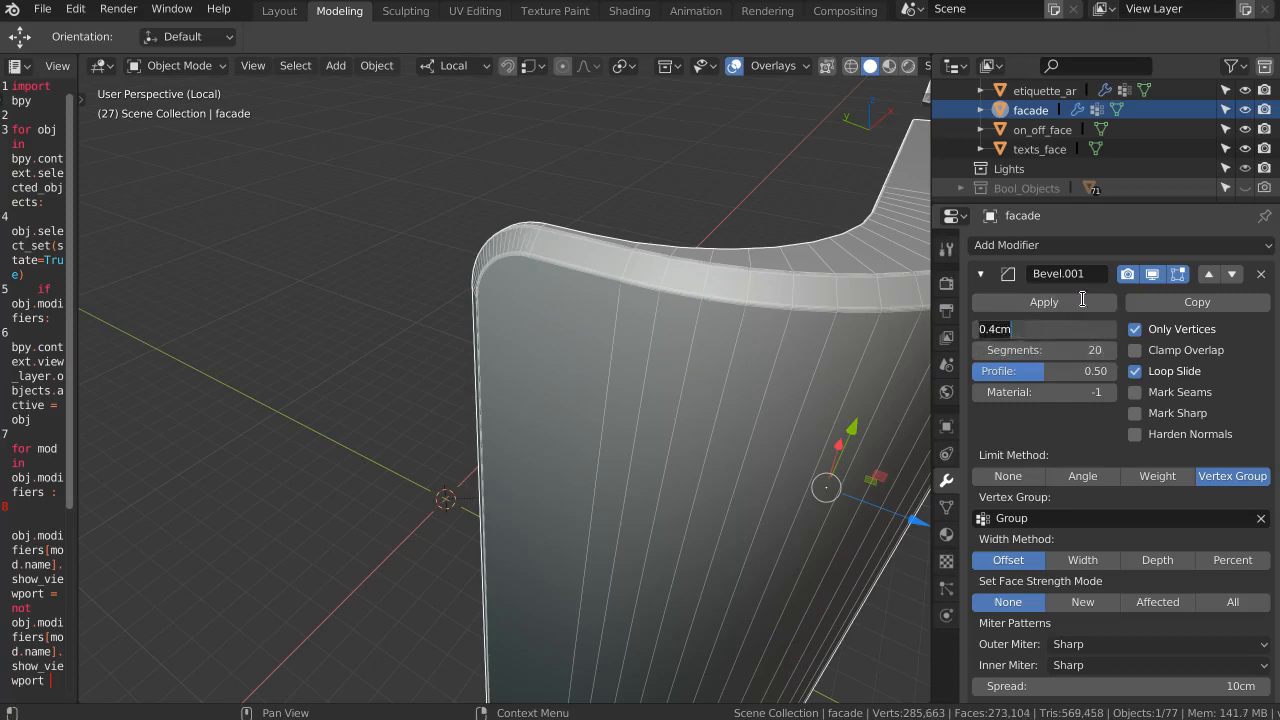
{"action": "key", "text": "Return"}
Leave the facade's local view and show the Bool_Objects collection
{"action": "scroll", "coordinate": [565, 335], "scroll_direction": "down", "scroll_amount": 5}
{"action": "middle_click_drag", "start_coordinate": [565, 340], "coordinate": [519, 228], "text": "shift"}
{"action": "middle_click_drag", "start_coordinate": [617, 202], "coordinate": [362, 232]}
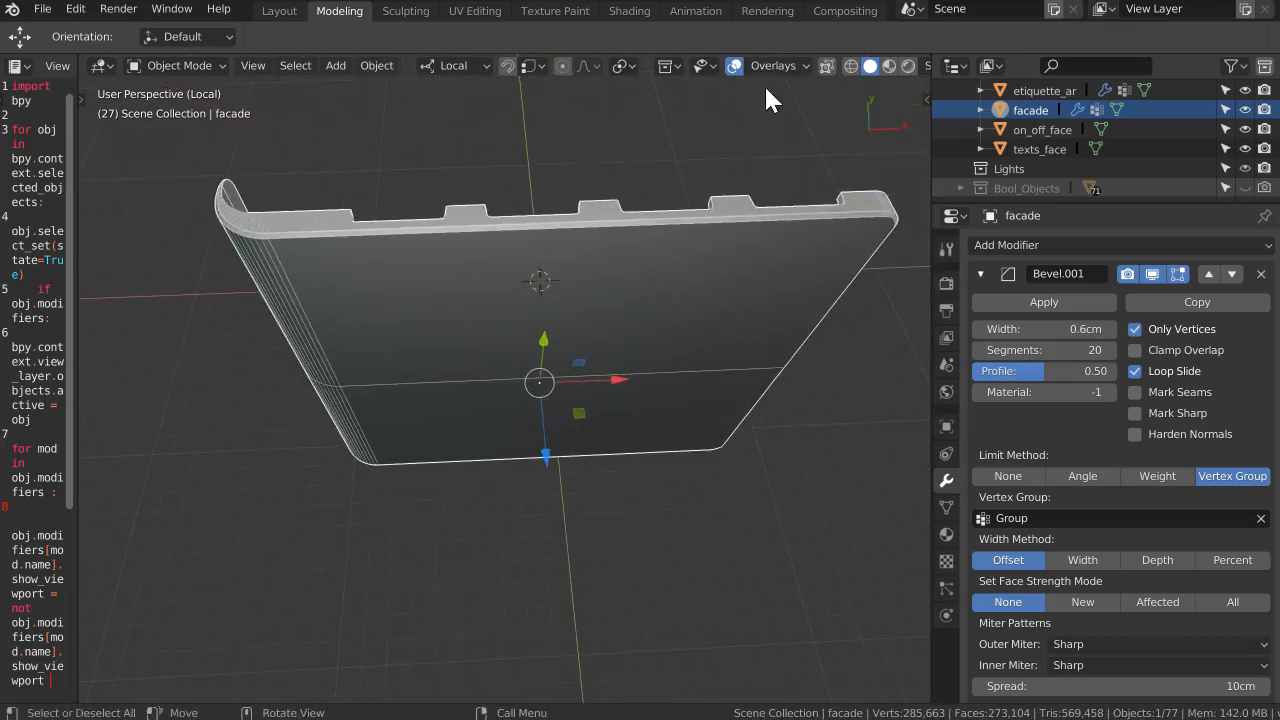
{"action": "key", "text": "KP_Divide"}
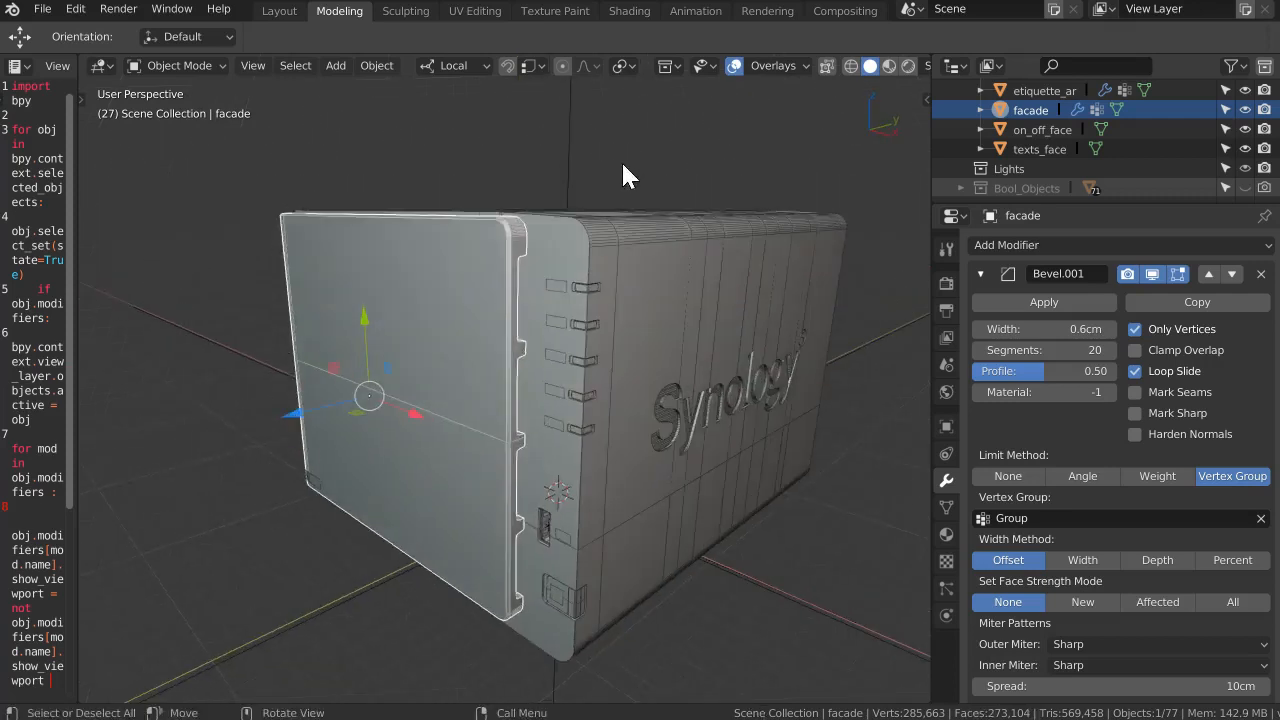
{"action": "left_click", "coordinate": [1245, 188]}
Select the notch cutter Cube.018 and set its Bevel modifier width to 0.2 cm
{"action": "left_click", "coordinate": [355, 160]}
{"action": "middle_click_drag", "start_coordinate": [355, 160], "coordinate": [564, 315]}
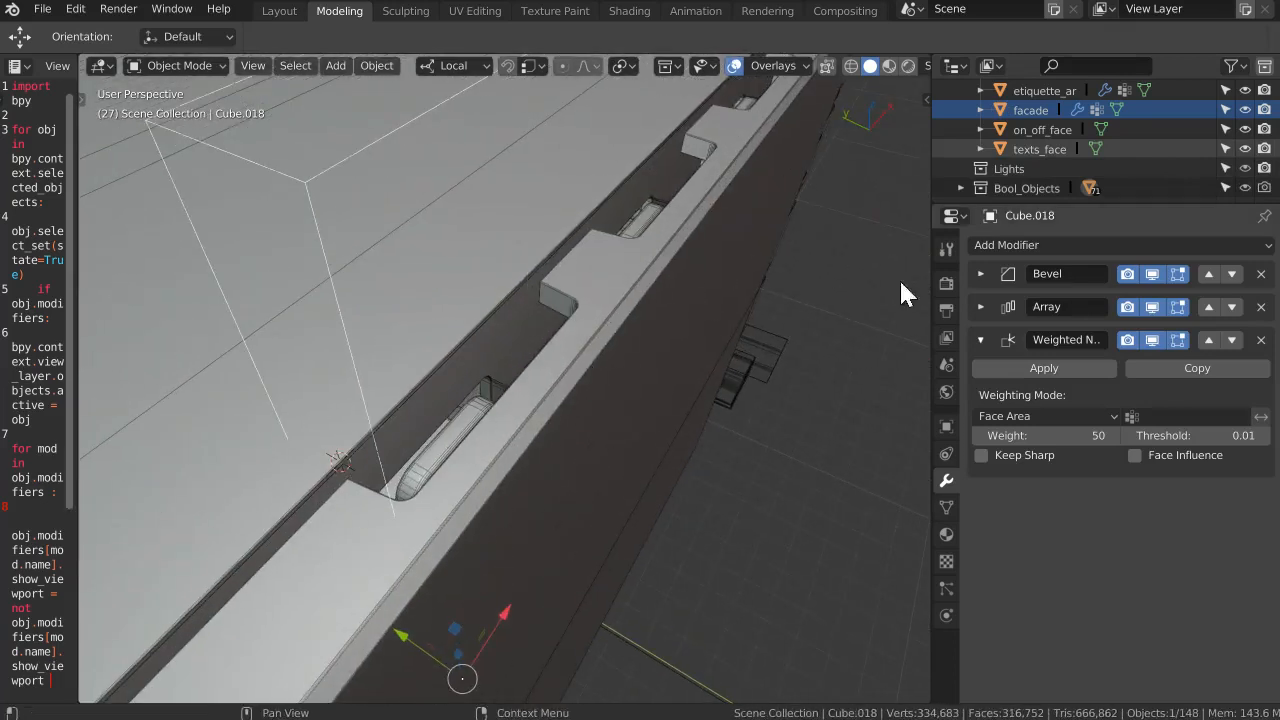
{"action": "left_click", "coordinate": [980, 273]}
{"action": "left_click", "coordinate": [1063, 329]}
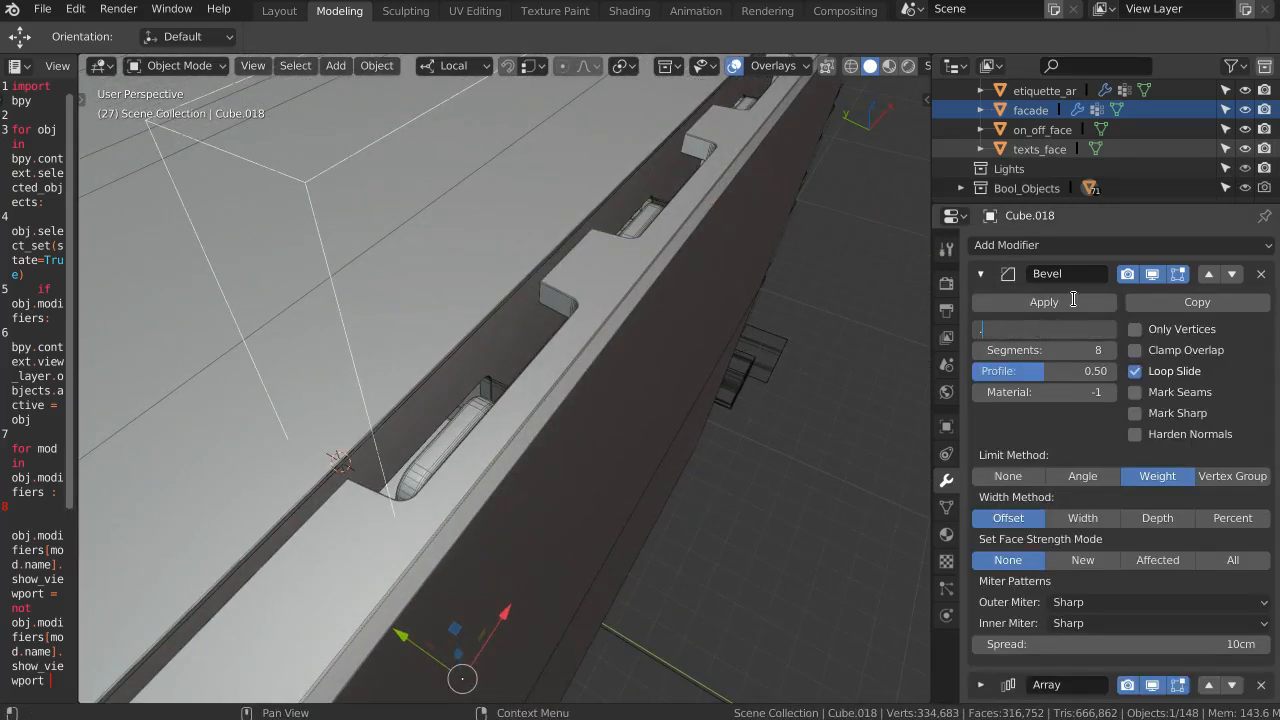
{"action": "key", "text": "Return"}
Move the notch cutter Cube.018 along its local X axis toward the facade's rounded corner
{"action": "middle_click_drag", "start_coordinate": [676, 275], "coordinate": [643, 292], "text": "ctrl"}
{"action": "left_click_drag", "start_coordinate": [618, 382], "coordinate": [583, 378]}
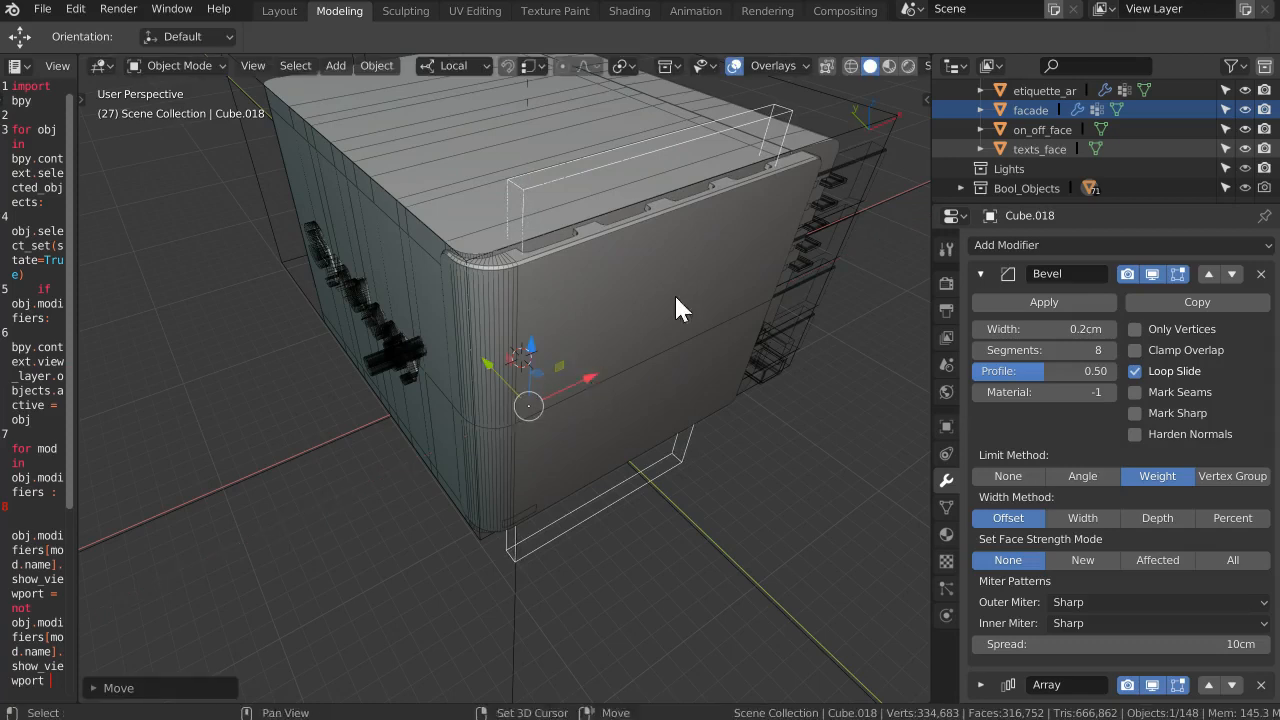
{"action": "middle_click_drag", "start_coordinate": [641, 332], "coordinate": [570, 359]}
{"action": "scroll", "coordinate": [570, 359], "scroll_direction": "up", "scroll_amount": 1}
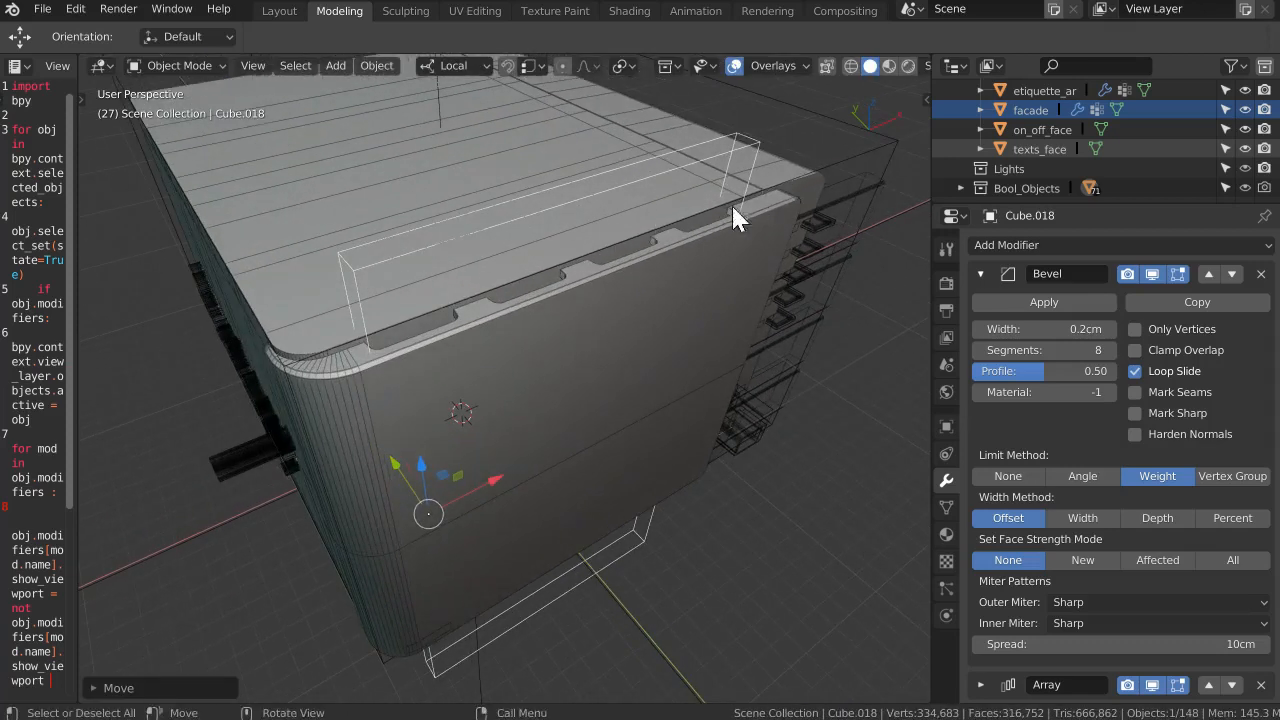
{"action": "scroll", "coordinate": [400, 315], "scroll_direction": "up", "scroll_amount": 2}
Shorten the Cube.018 cutter by moving its end face along the local X axis in Edit Mode
{"action": "key", "text": "Tab"}
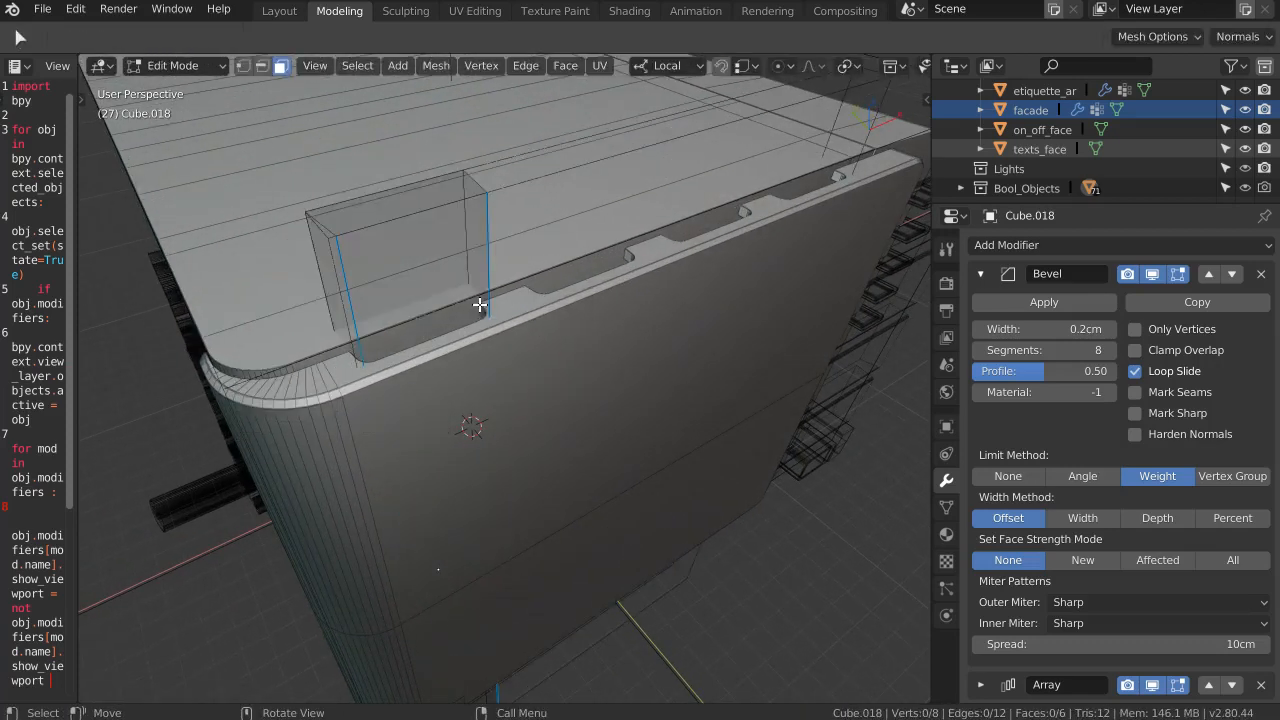
{"action": "left_click", "coordinate": [478, 305]}
{"action": "middle_click_drag", "start_coordinate": [478, 305], "coordinate": [503, 354]}
{"action": "left_click", "coordinate": [534, 343]}
{"action": "left_click", "coordinate": [513, 349]}
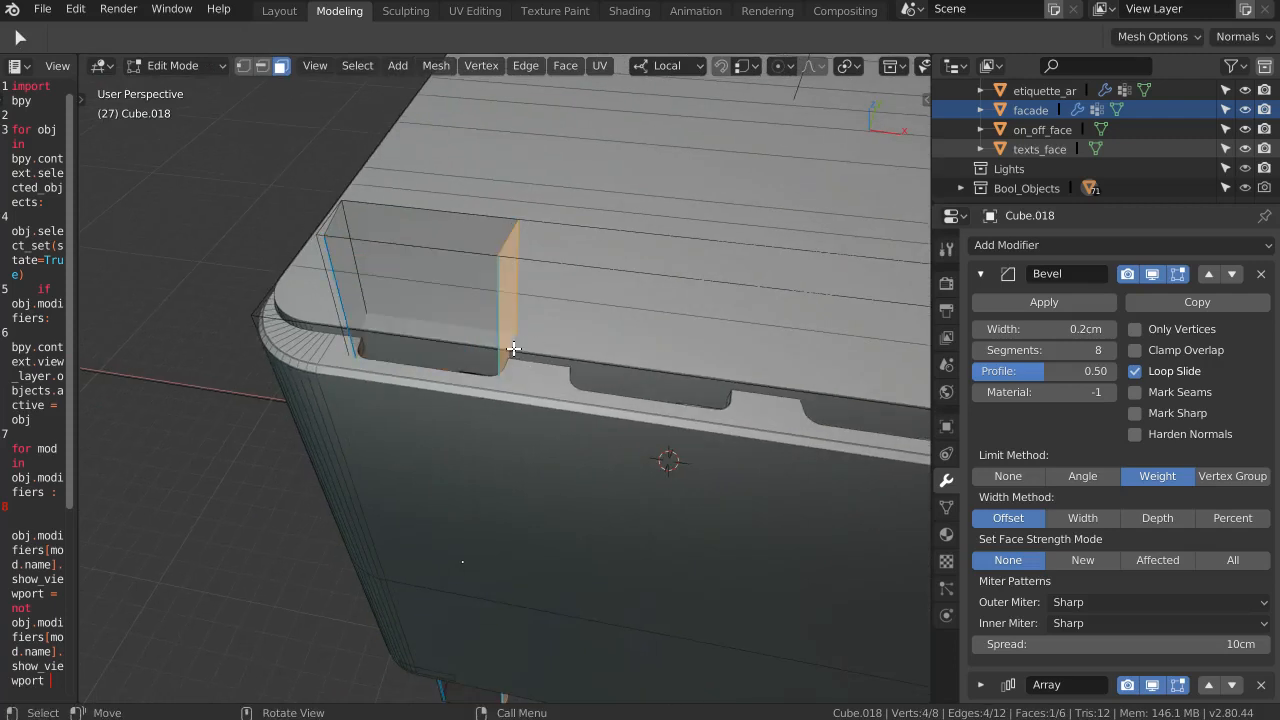
{"action": "key", "text": "g"}
{"action": "key", "text": "x"}
{"action": "key", "text": "x"}
{"action": "left_click", "coordinate": [498, 402]}
{"action": "scroll", "coordinate": [498, 402], "scroll_direction": "down", "scroll_amount": 2}
{"action": "mouse_move", "coordinate": [498, 402]}
{"action": "middle_mouse_down"}
{"action": "mouse_move", "coordinate": [557, 334]}
{"action": "mouse_move", "coordinate": [500, 383]}
{"action": "middle_mouse_up"}
{"action": "key", "text": "Tab"}
{"action": "left_click", "coordinate": [494, 269]}
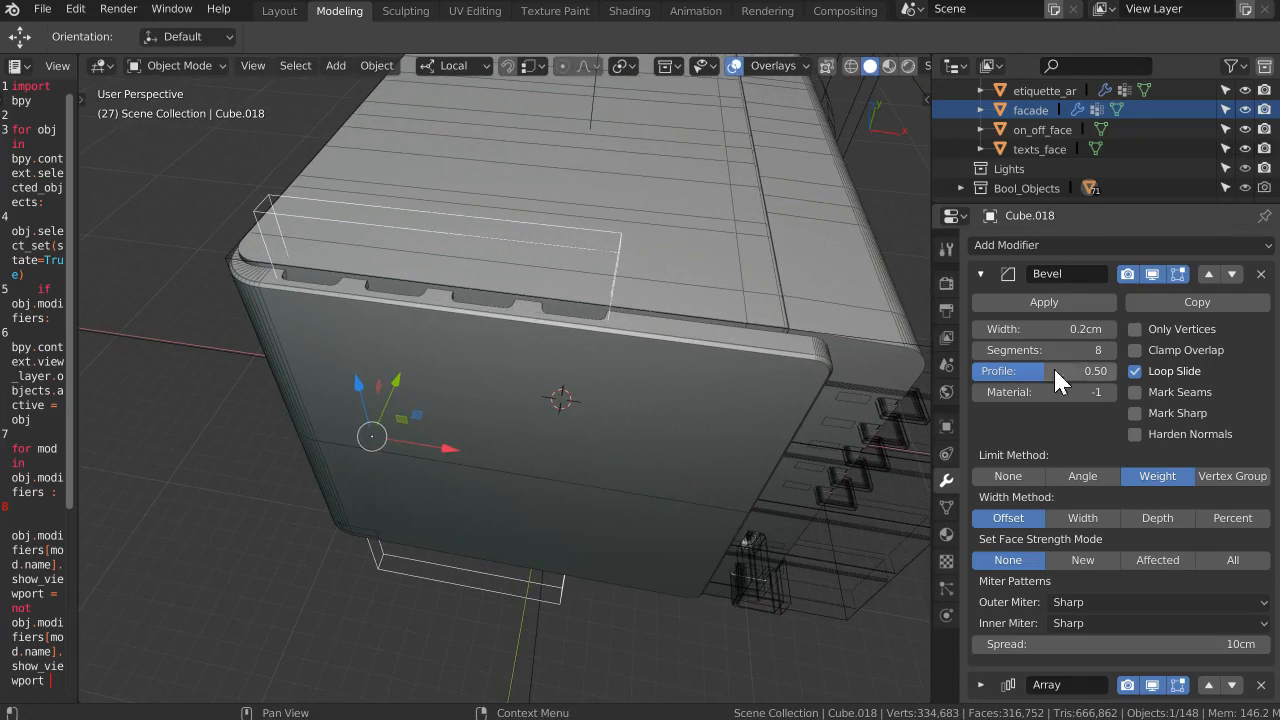
Raise the count of Cube.018's Array modifier to 6
{"action": "left_click", "coordinate": [979, 273]}
{"action": "left_click", "coordinate": [981, 340]}
{"action": "left_click", "coordinate": [980, 306]}
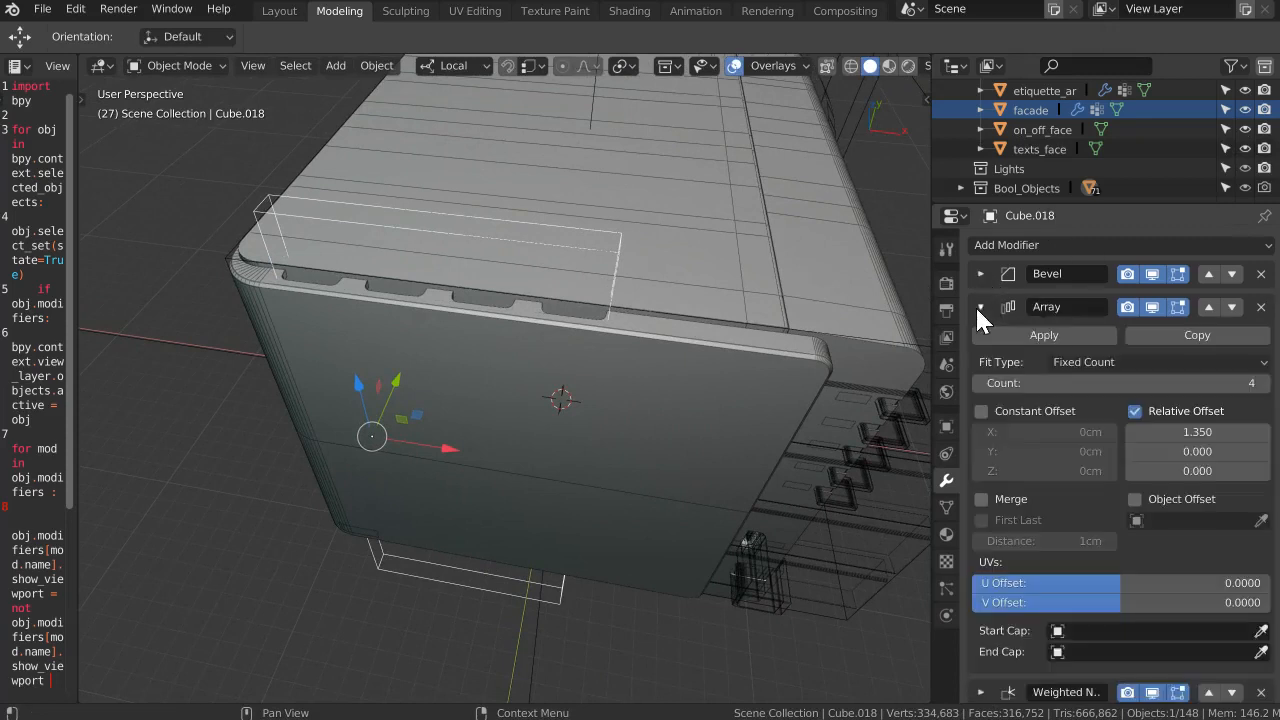
{"action": "left_click", "coordinate": [1266, 386]}
{"action": "left_click", "coordinate": [1266, 386]}
{"action": "middle_click_drag", "start_coordinate": [642, 343], "coordinate": [584, 334]}
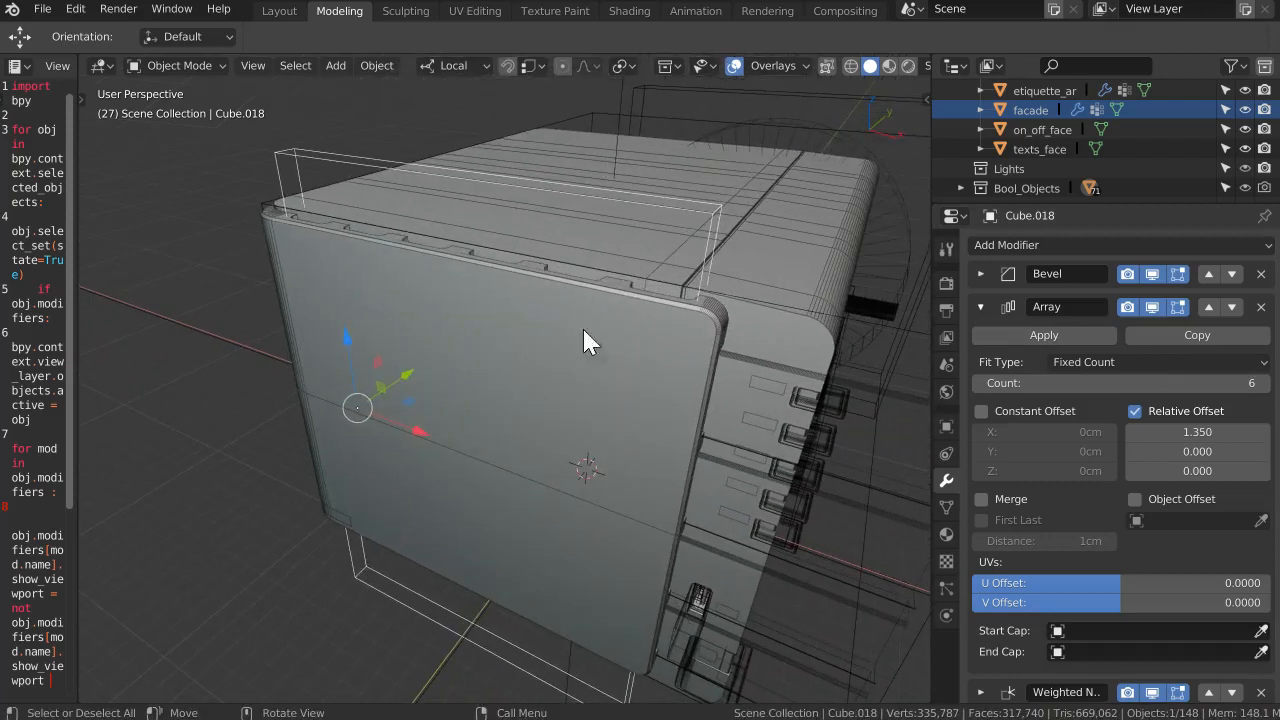
Select the facade and examine the notches along its upper edge with the viewport overlays temporarily hidden
{"action": "left_click", "coordinate": [638, 380]}
{"action": "left_click", "coordinate": [738, 66]}
{"action": "middle_click_drag", "start_coordinate": [743, 205], "coordinate": [649, 258]}
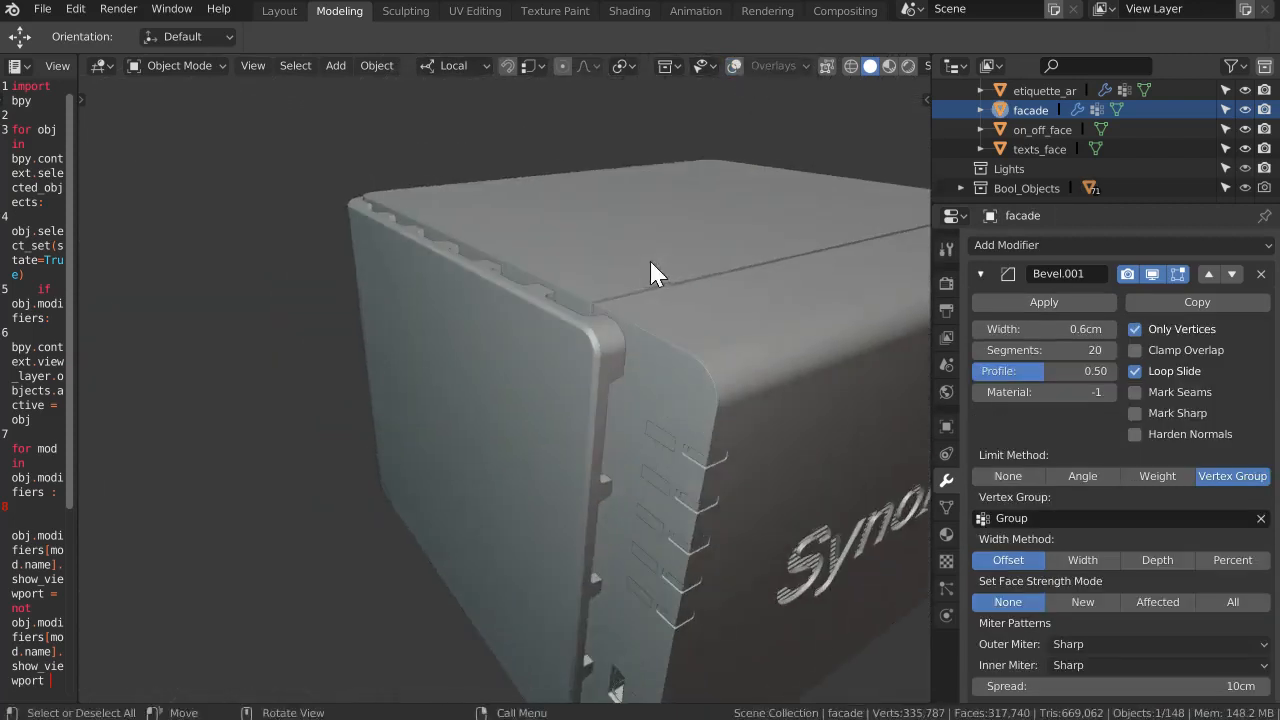
{"action": "scroll", "coordinate": [545, 281], "scroll_direction": "up", "scroll_amount": 4}
{"action": "middle_click_drag", "start_coordinate": [537, 281], "coordinate": [478, 298]}
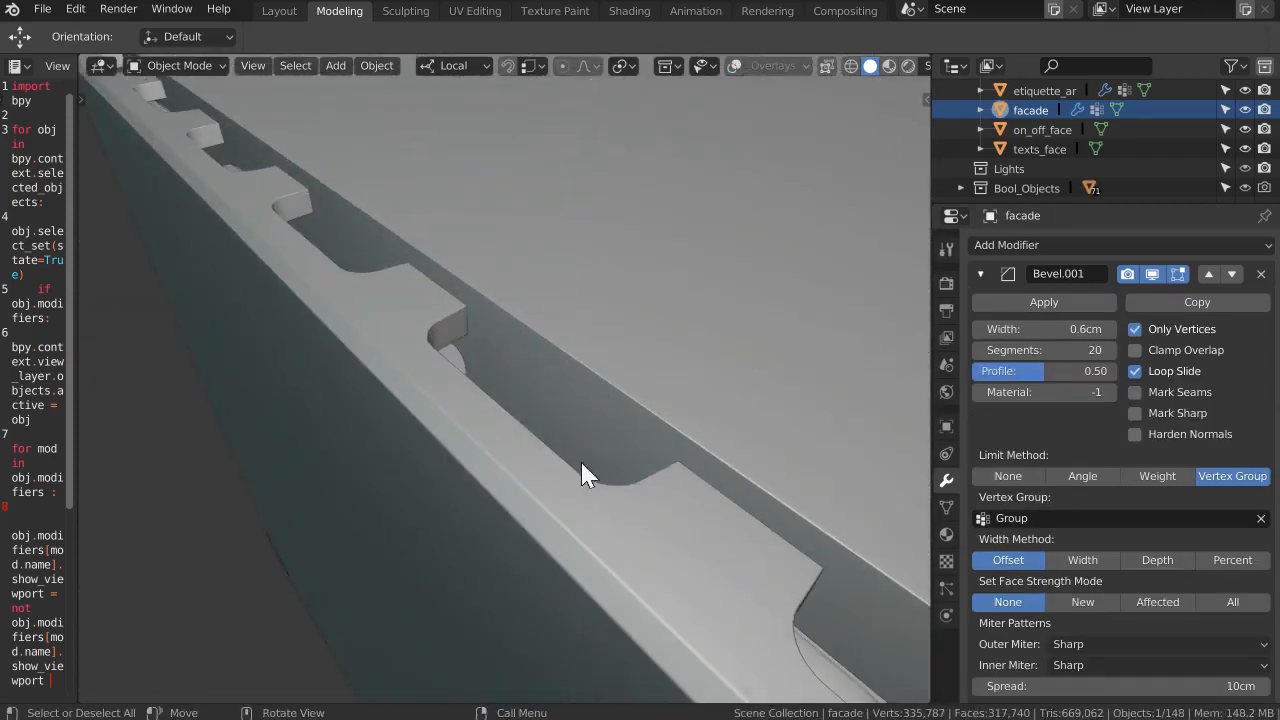
{"action": "scroll", "coordinate": [590, 440], "scroll_direction": "down", "scroll_amount": 5}
{"action": "middle_click_drag", "start_coordinate": [766, 354], "coordinate": [688, 478]}
{"action": "middle_click_drag", "start_coordinate": [665, 337], "coordinate": [560, 240]}
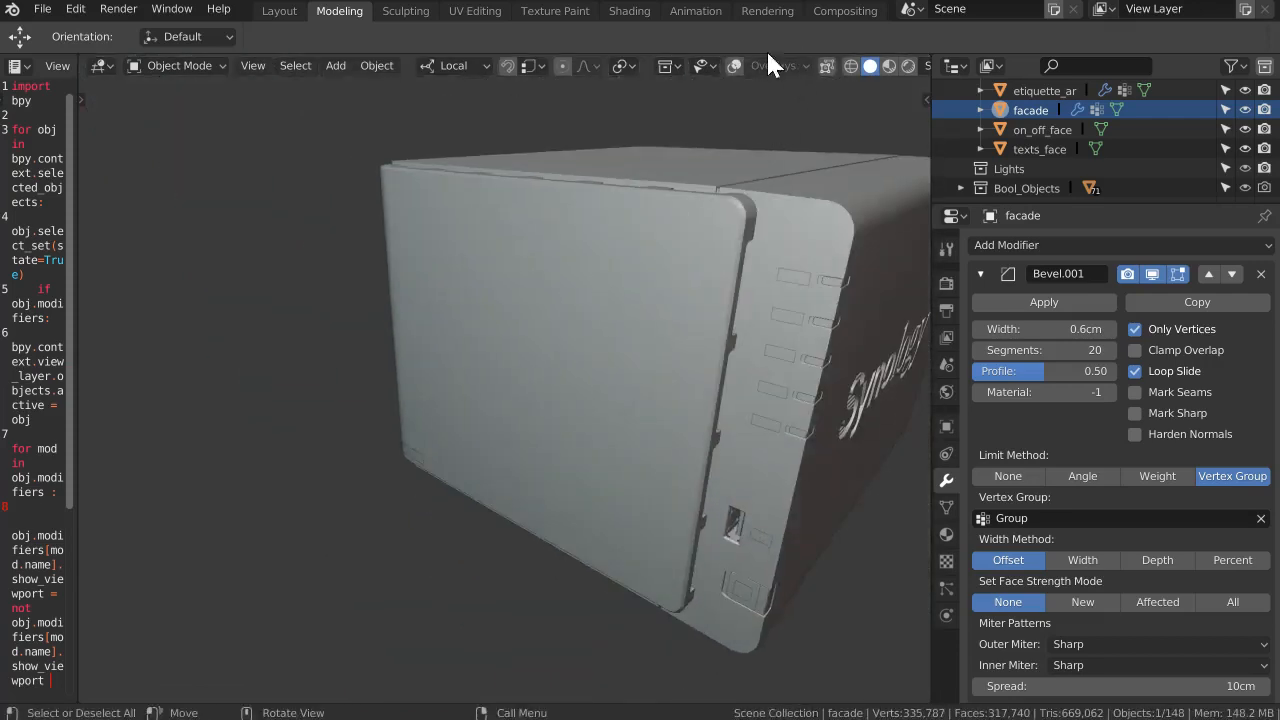
{"action": "left_click", "coordinate": [735, 65]}
Select the Cube.020 cutter inside the case together with the facade and isolate both in local view
{"action": "middle_click_drag", "start_coordinate": [650, 160], "coordinate": [629, 220]}
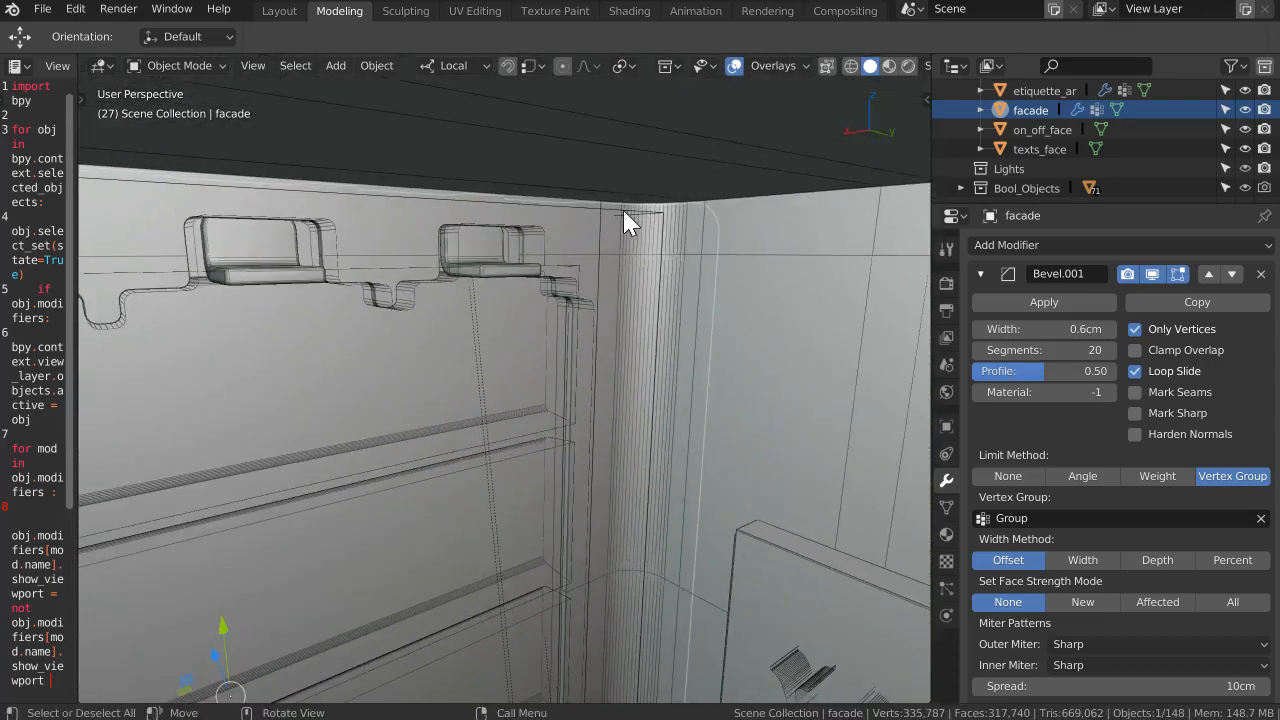
{"action": "left_click", "coordinate": [613, 210]}
{"action": "left_click", "coordinate": [612, 211]}
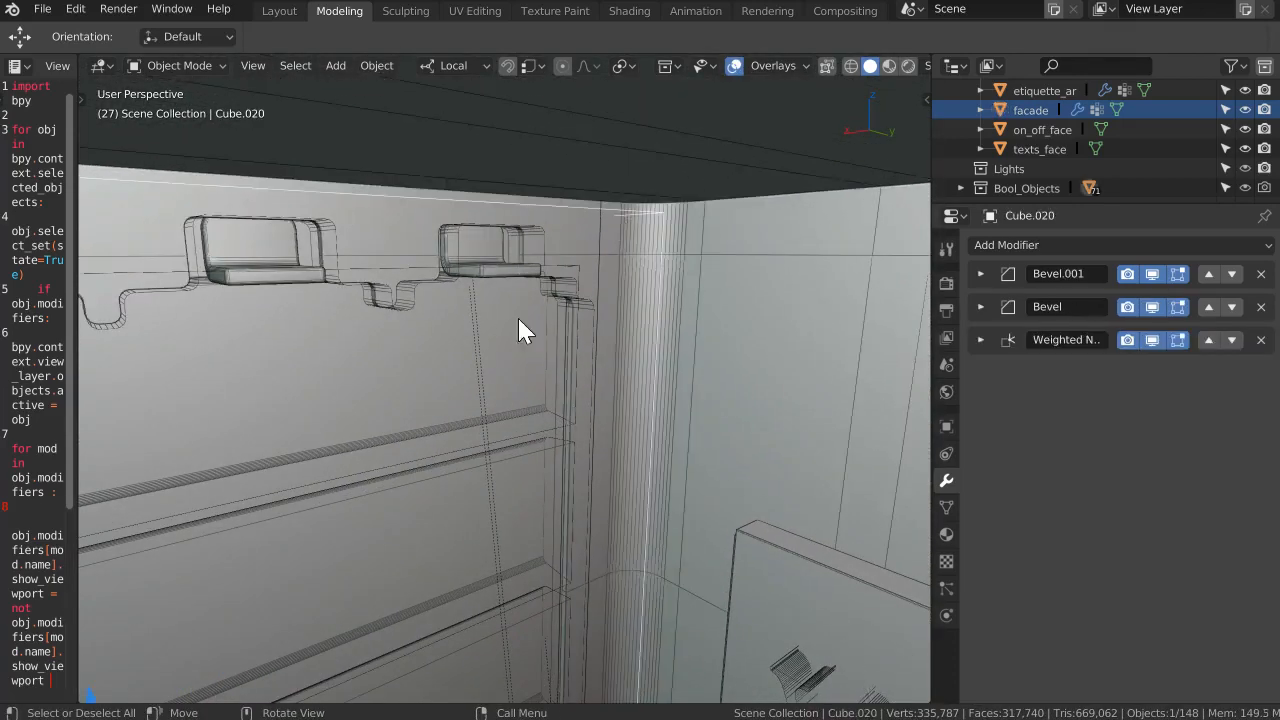
{"action": "left_click", "coordinate": [394, 390], "text": "shift"}
{"action": "key", "text": "KP_Divide"}
Select Cube.020 alone and move it about 0.6 cm along its local Y axis
{"action": "middle_click_drag", "start_coordinate": [470, 327], "coordinate": [497, 334]}
{"action": "left_click", "coordinate": [719, 170]}
{"action": "scroll", "coordinate": [538, 385], "scroll_direction": "up", "scroll_amount": 3}
{"action": "middle_click_drag", "start_coordinate": [538, 385], "coordinate": [534, 434]}
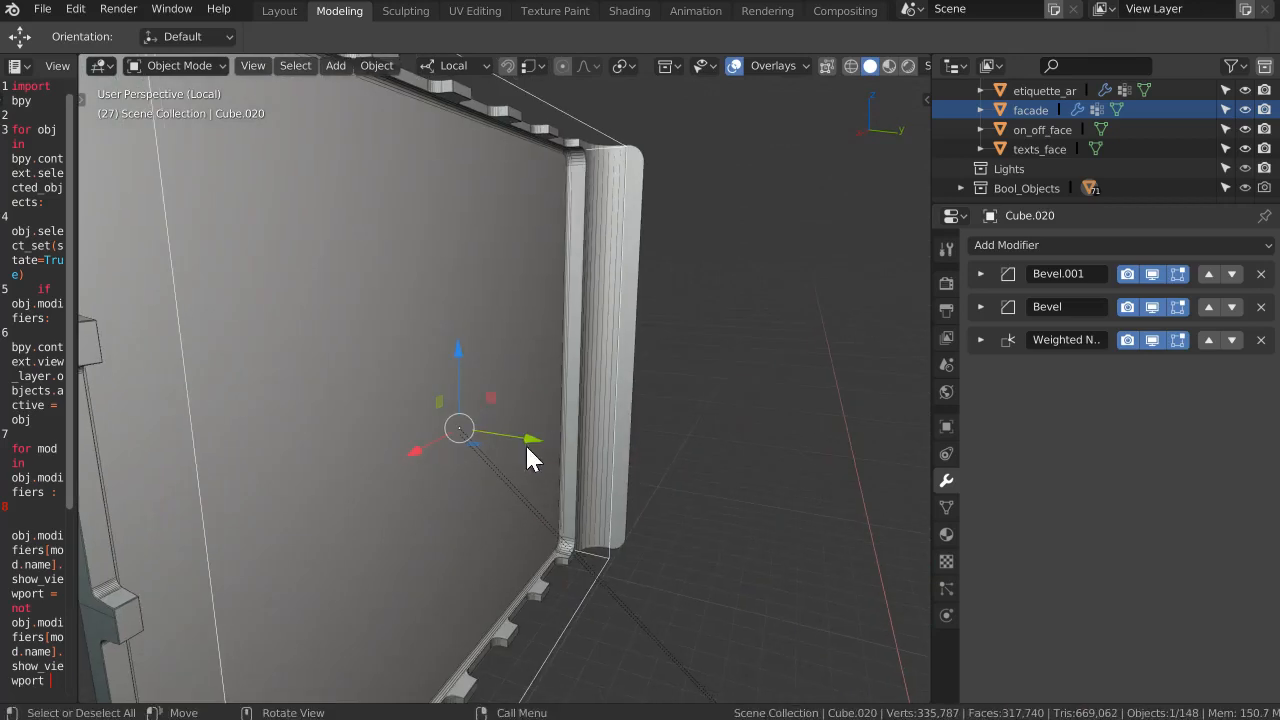
{"action": "key", "text": "g"}
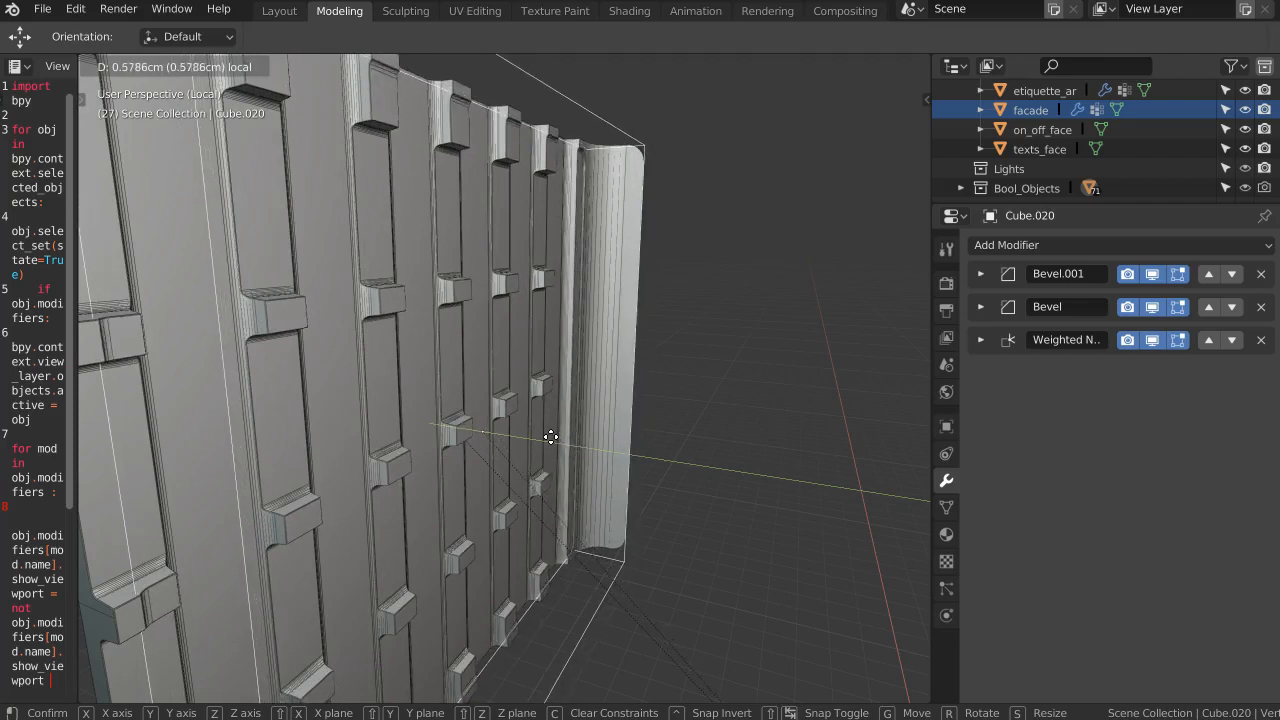
{"action": "left_click", "coordinate": [556, 444]}
Fine-tune the position of the Cube.020 cutter relative to the facade's curved side edge
{"action": "scroll", "coordinate": [617, 285], "scroll_direction": "down", "scroll_amount": 5}
{"action": "middle_click_drag", "start_coordinate": [623, 295], "coordinate": [505, 345]}
{"action": "scroll", "coordinate": [590, 265], "scroll_direction": "up", "scroll_amount": 4}
{"action": "scroll", "coordinate": [570, 290], "scroll_direction": "up", "scroll_amount": 2}
{"action": "middle_click_drag", "start_coordinate": [565, 282], "coordinate": [567, 374]}
{"action": "scroll", "coordinate": [610, 268], "scroll_direction": "down", "scroll_amount": 2}
{"action": "scroll", "coordinate": [590, 420], "scroll_direction": "up", "scroll_amount": 2}
{"action": "left_click_drag", "start_coordinate": [617, 461], "coordinate": [594, 463]}
Set the segments of Cube.020's Bevel.001 modifier to 15
{"action": "middle_click_drag", "start_coordinate": [591, 466], "coordinate": [465, 321]}
{"action": "scroll", "coordinate": [496, 302], "scroll_direction": "up", "scroll_amount": 6}
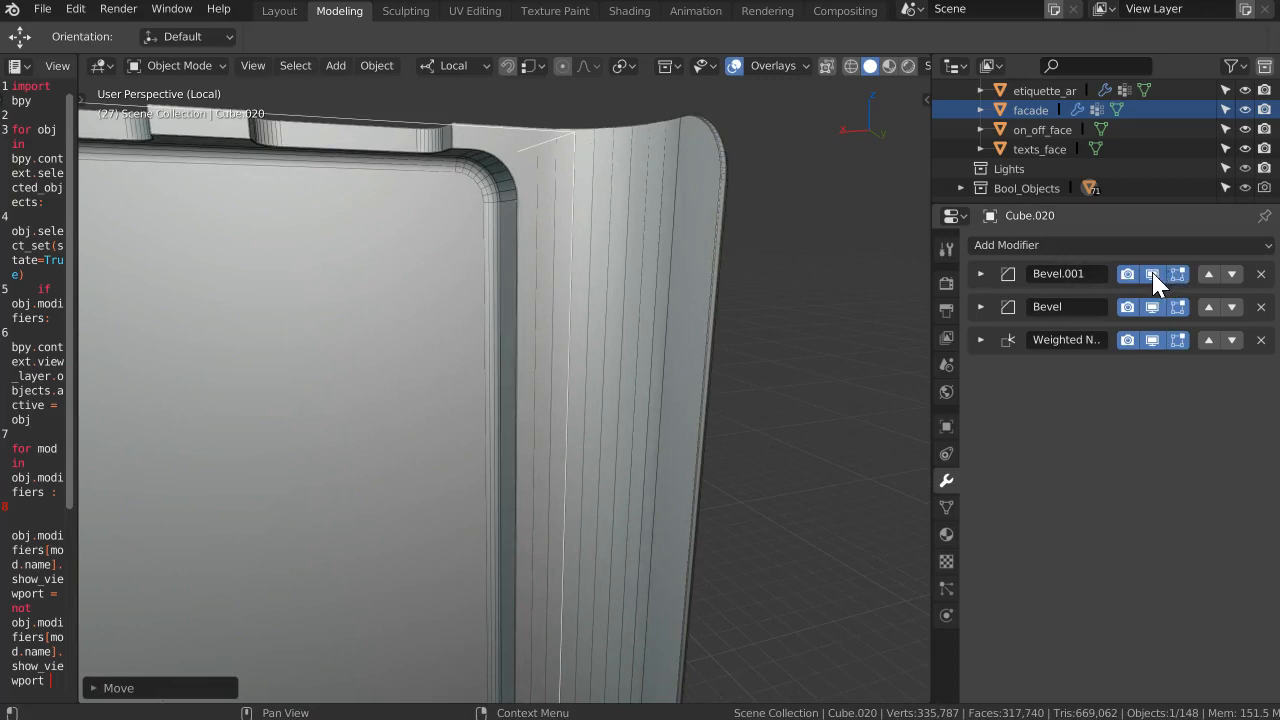
{"action": "left_click", "coordinate": [980, 273]}
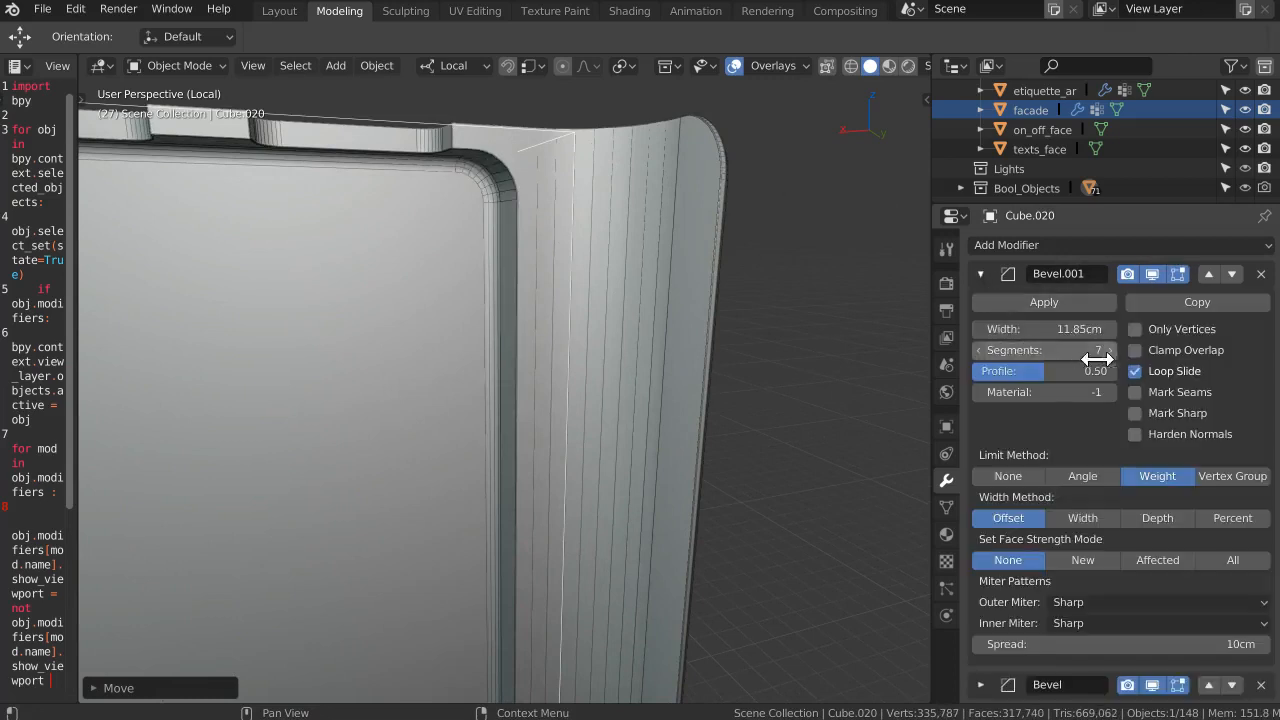
{"action": "left_click", "coordinate": [1044, 350]}
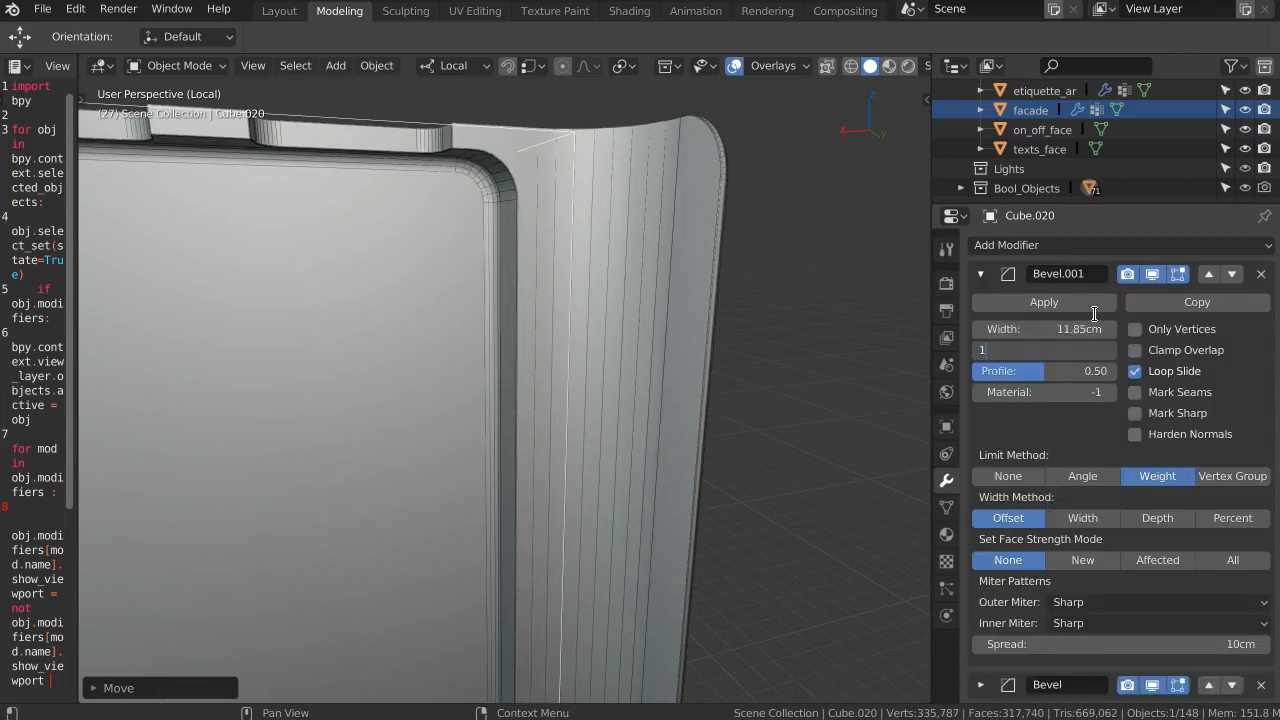
{"action": "key", "text": "Return"}
Set the width of Cube.020's Bevel.001 modifier to 13.15 cm
{"action": "left_click", "coordinate": [1039, 334]}
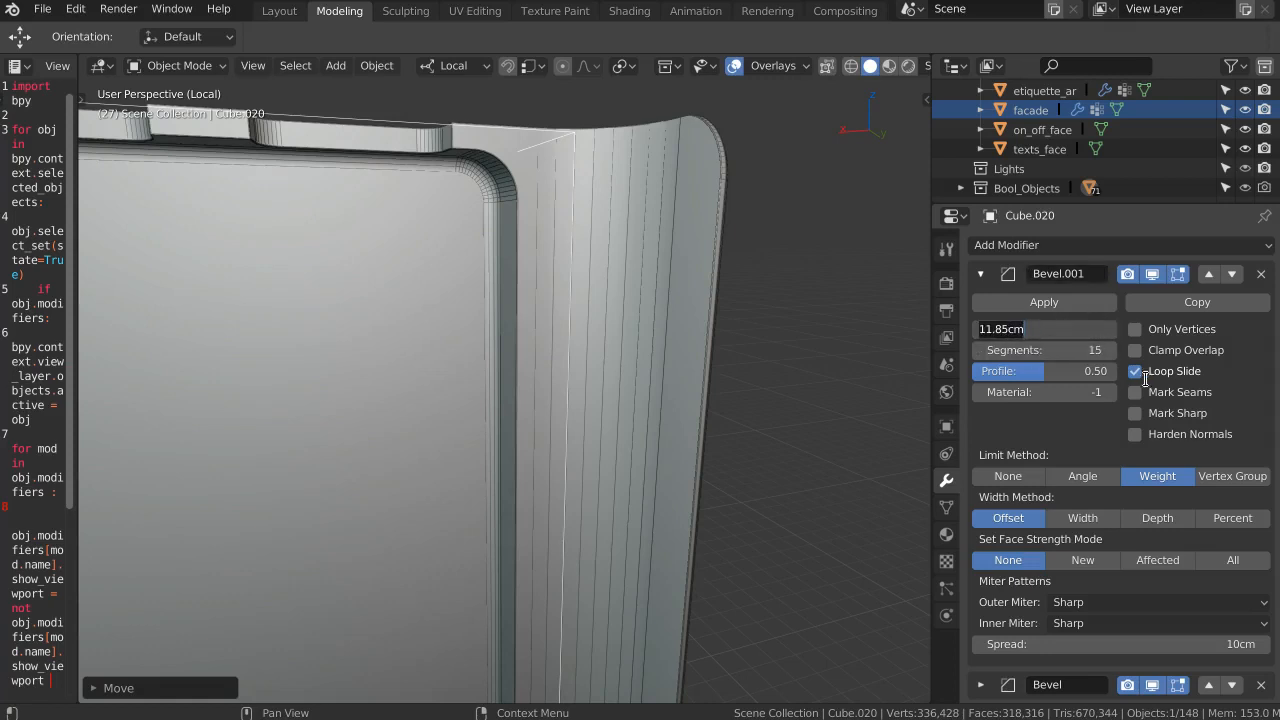
{"action": "key", "text": "Return"}
{"action": "left_click_drag", "start_coordinate": [1017, 325], "coordinate": [1038, 335]}
{"action": "middle_click_drag", "start_coordinate": [620, 236], "coordinate": [508, 405], "text": "ctrl"}
{"action": "middle_click_drag", "start_coordinate": [646, 232], "coordinate": [768, 175], "text": "shift"}
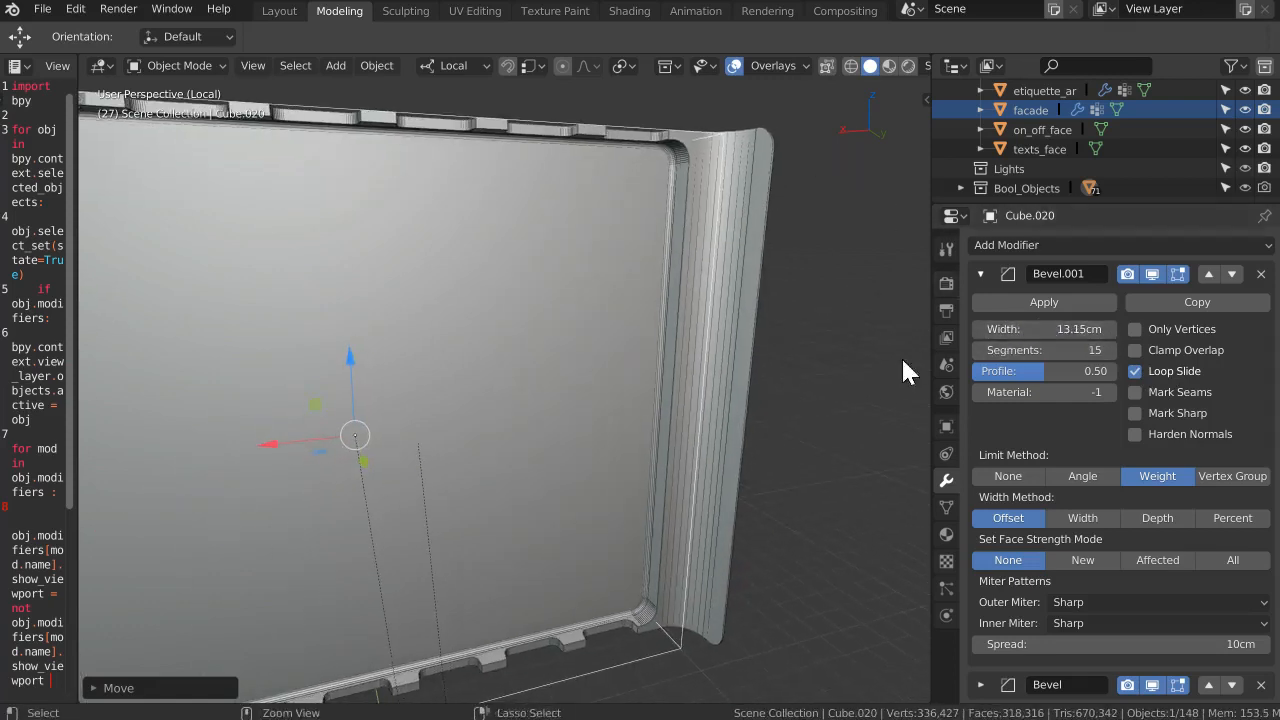
Increase the segments of Cube.020's second modifier, Bevel, to 8
{"action": "left_click", "coordinate": [981, 274]}
{"action": "middle_click_drag", "start_coordinate": [680, 285], "coordinate": [712, 188], "text": "ctrl"}
{"action": "left_click", "coordinate": [981, 308]}
{"action": "left_click", "coordinate": [1106, 384]}
{"action": "left_click", "coordinate": [1106, 384]}
{"action": "left_click", "coordinate": [1106, 384]}
{"action": "left_click", "coordinate": [1106, 384]}
{"action": "middle_click_drag", "start_coordinate": [646, 237], "coordinate": [657, 313]}
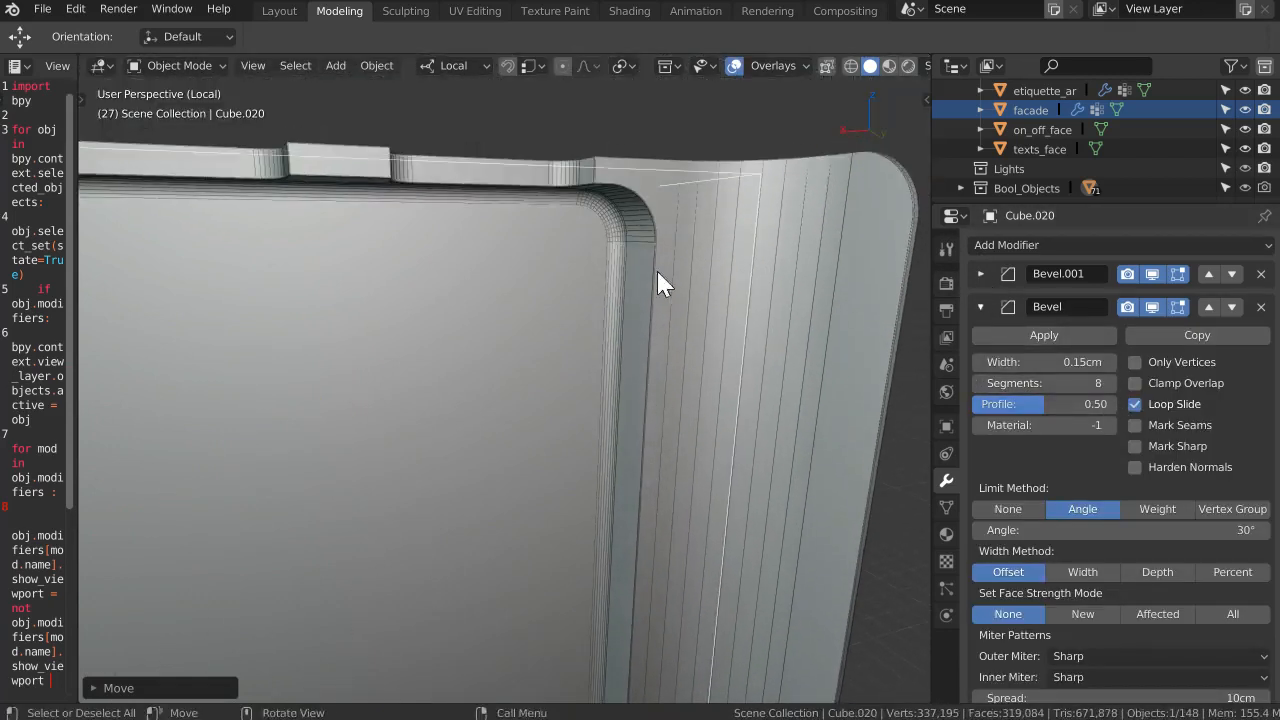
Deselect the cutter, hide the viewport overlays and raise the segments of Cube.020's Bevel modifier to 17
{"action": "scroll", "coordinate": [652, 274], "scroll_direction": "down", "scroll_amount": 2}
{"action": "left_click", "coordinate": [740, 125]}
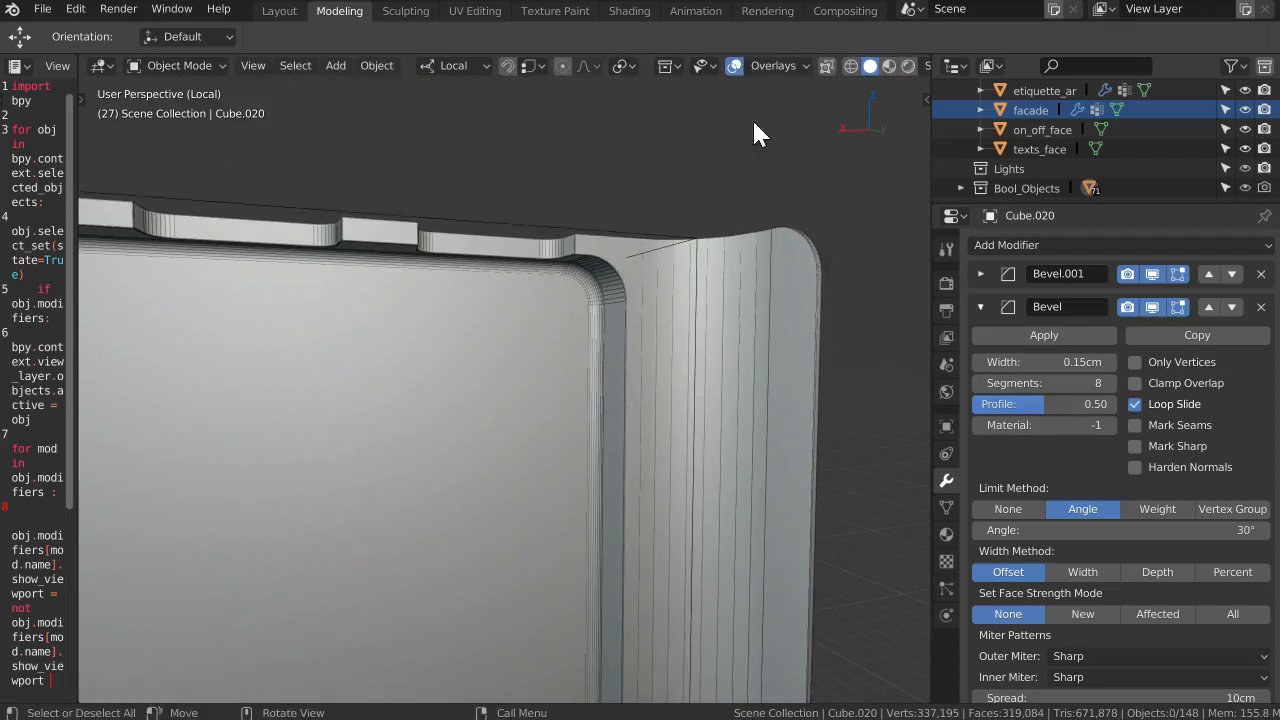
{"action": "left_click", "coordinate": [735, 66]}
{"action": "scroll", "coordinate": [599, 247], "scroll_direction": "up", "scroll_amount": 5}
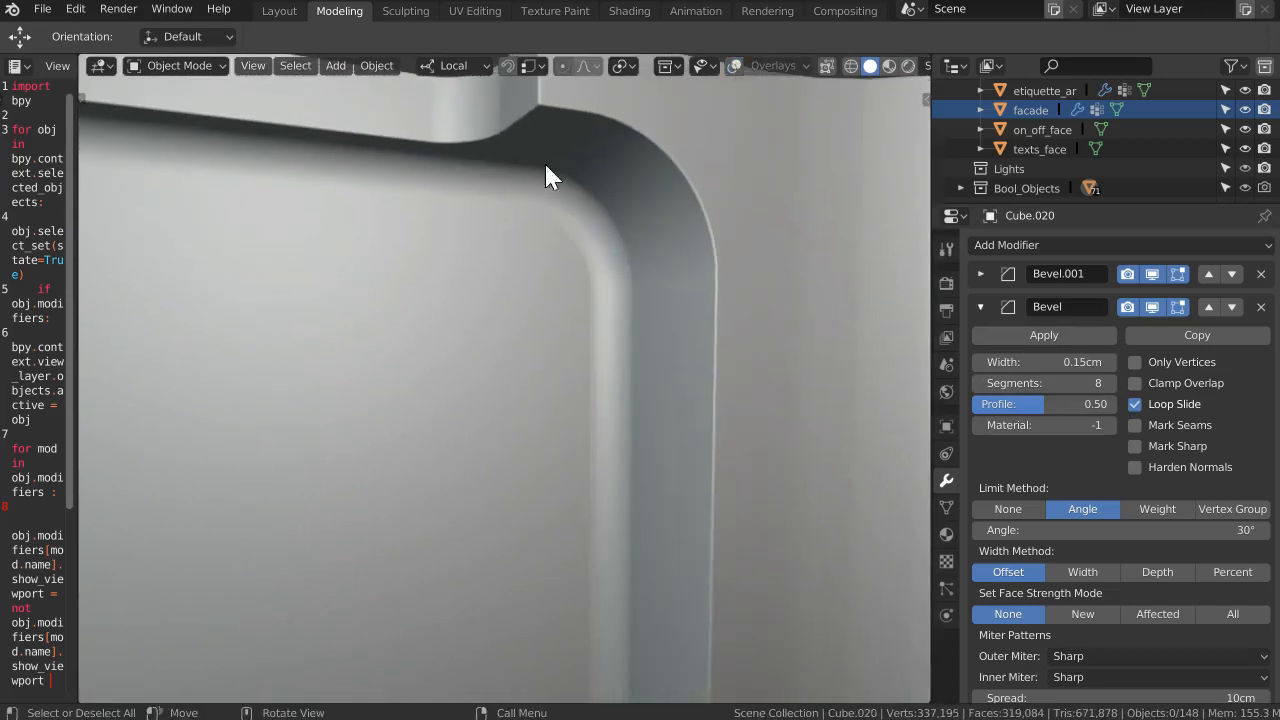
{"action": "left_click_drag", "start_coordinate": [1034, 378], "coordinate": [1012, 386]}
{"action": "scroll", "coordinate": [609, 181], "scroll_direction": "down", "scroll_amount": 6}
{"action": "middle_click_drag", "start_coordinate": [687, 205], "coordinate": [636, 152]}
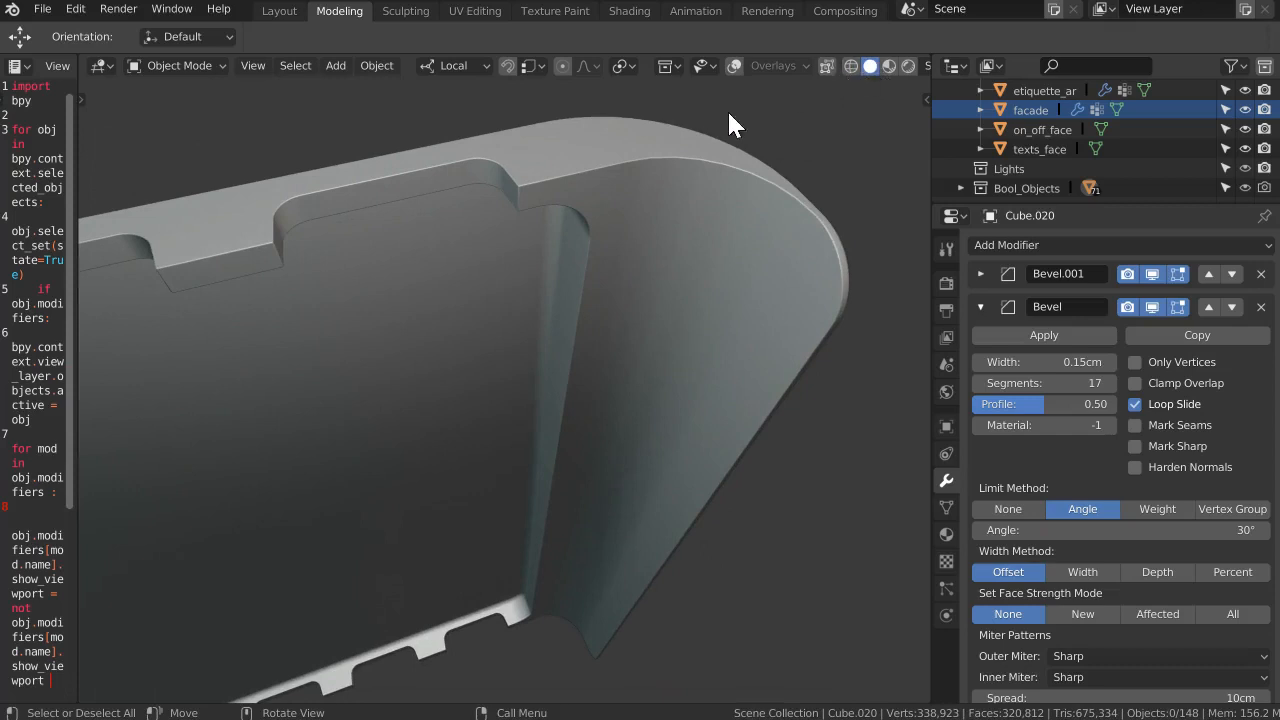
Show the viewport overlays and isolate the facade together with its boolean object Cube in local view
{"action": "scroll", "coordinate": [703, 166], "scroll_direction": "up", "scroll_amount": 5}
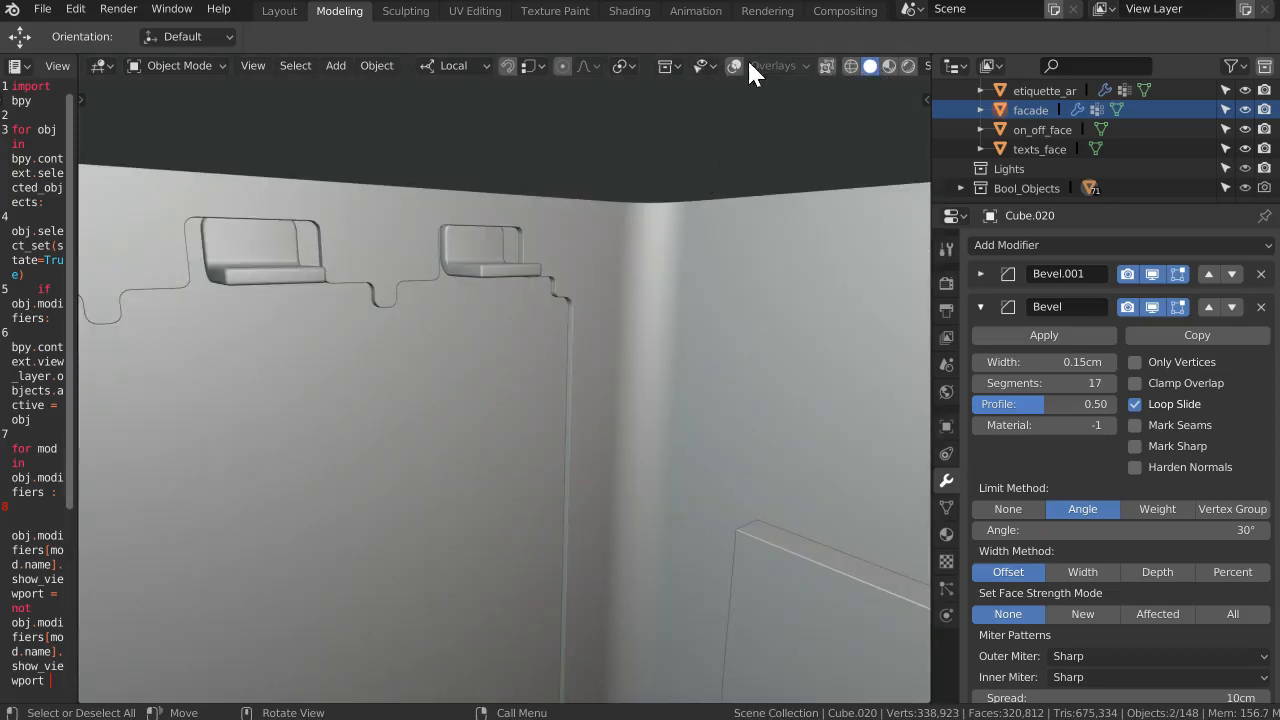
{"action": "left_click", "coordinate": [736, 66]}
{"action": "middle_click_drag", "start_coordinate": [714, 217], "coordinate": [682, 182]}
{"action": "middle_click_drag", "start_coordinate": [741, 126], "coordinate": [680, 292], "text": "ctrl"}
{"action": "left_click", "coordinate": [639, 265]}
{"action": "middle_click_drag", "start_coordinate": [680, 292], "coordinate": [855, 281], "text": "shift"}
{"action": "left_click", "coordinate": [683, 308], "text": "shift"}
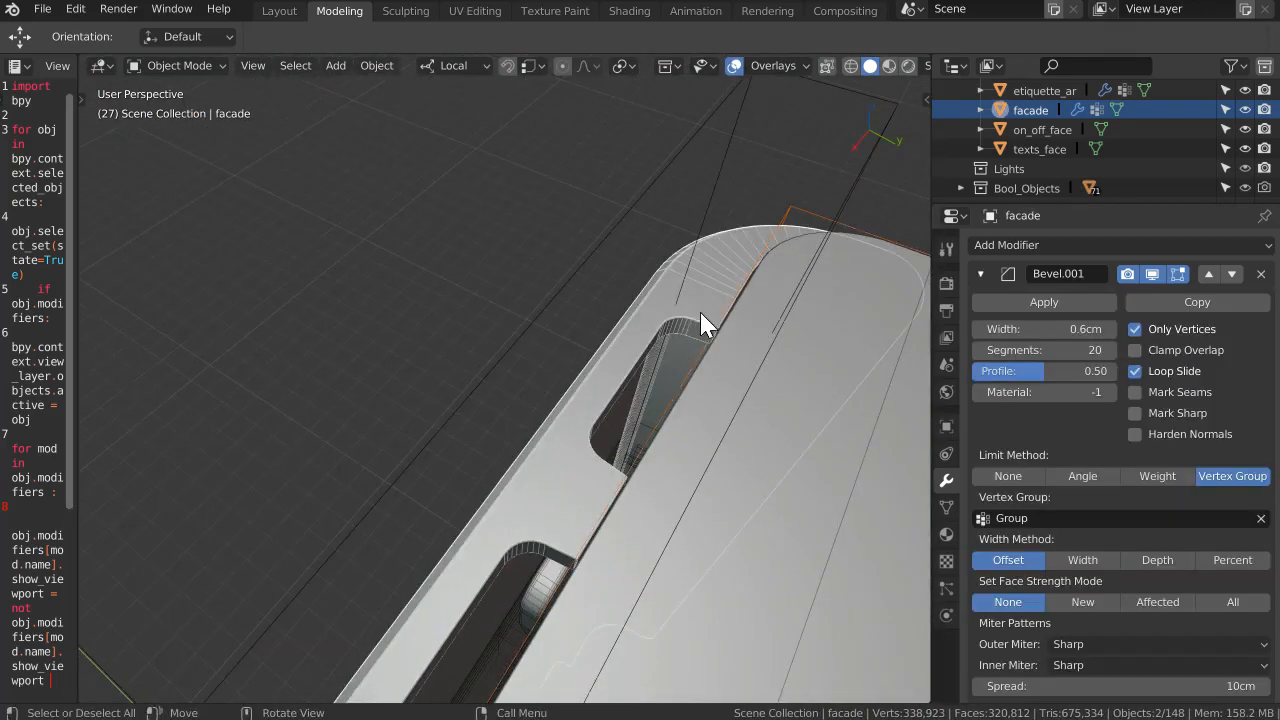
{"action": "key", "text": "KP_Divide"}
{"action": "middle_click_drag", "start_coordinate": [686, 287], "coordinate": [644, 168]}
Raise the segments of Cube's Bevel modifier to 14
{"action": "left_click", "coordinate": [452, 148]}
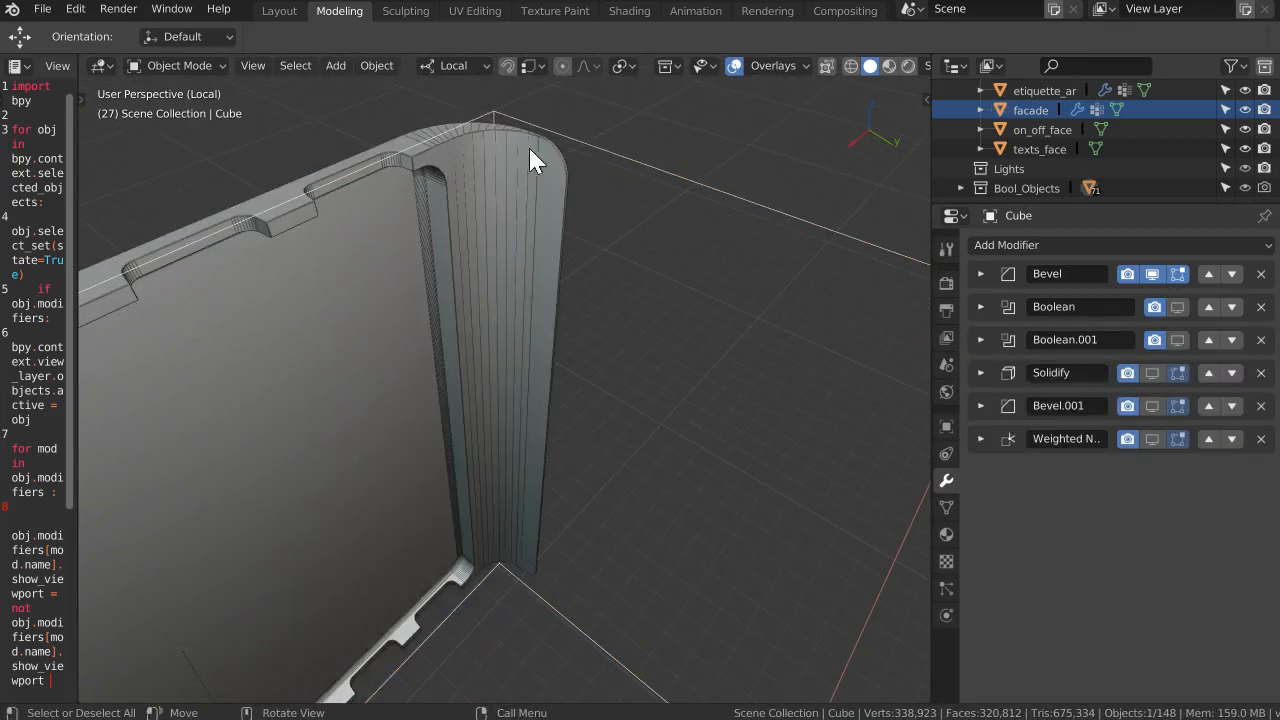
{"action": "scroll", "coordinate": [478, 111], "scroll_direction": "up", "scroll_amount": 3}
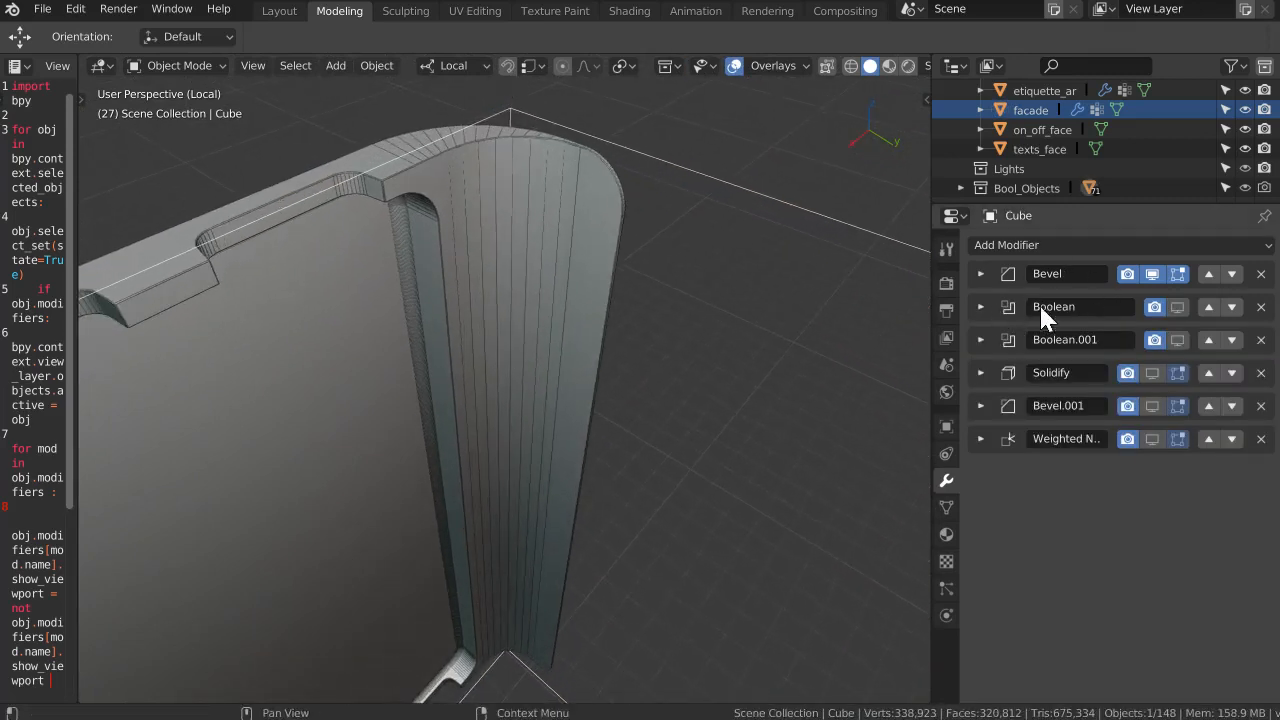
{"action": "left_click", "coordinate": [1151, 274]}
{"action": "left_click", "coordinate": [1151, 274]}
{"action": "left_click", "coordinate": [980, 274]}
{"action": "left_click", "coordinate": [1111, 351]}
{"action": "left_click", "coordinate": [1110, 351]}
{"action": "left_click", "coordinate": [1110, 351]}
{"action": "left_click", "coordinate": [1109, 352]}
{"action": "left_click", "coordinate": [1109, 353]}
{"action": "left_click", "coordinate": [1108, 354]}
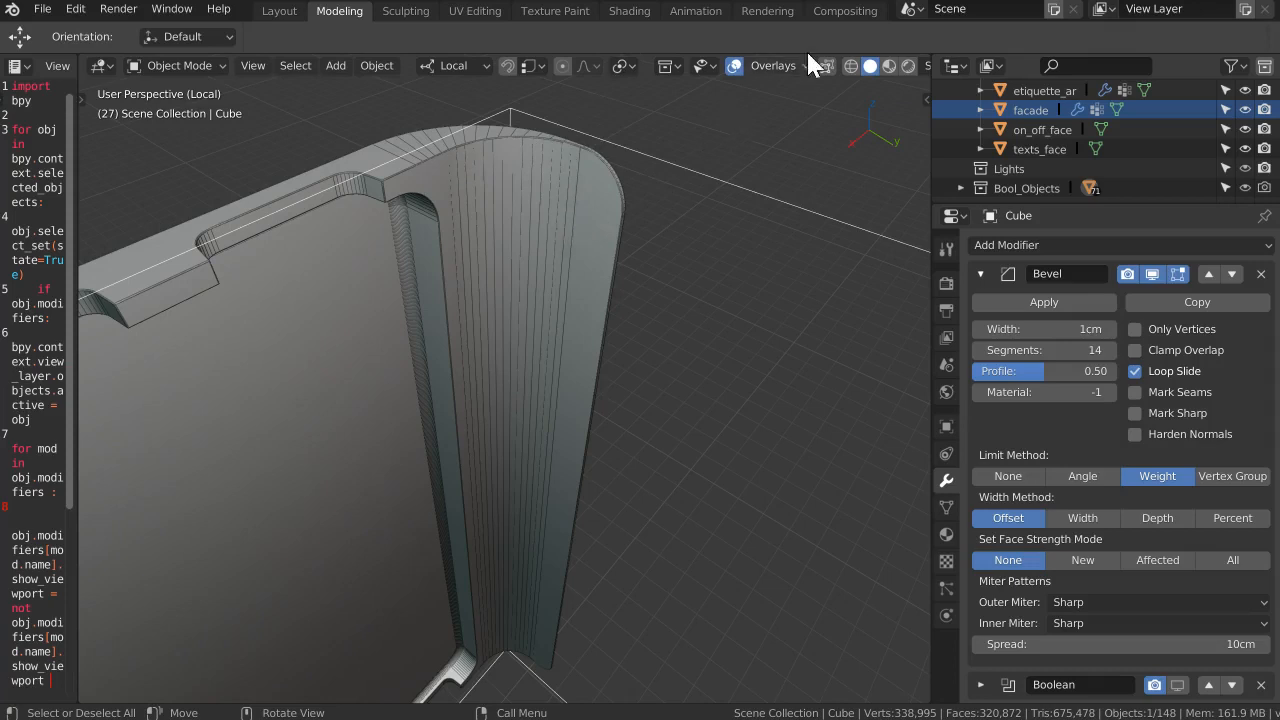
Hide the viewport overlays and examine the shading of the facade's rounded corner
{"action": "left_click", "coordinate": [735, 66]}
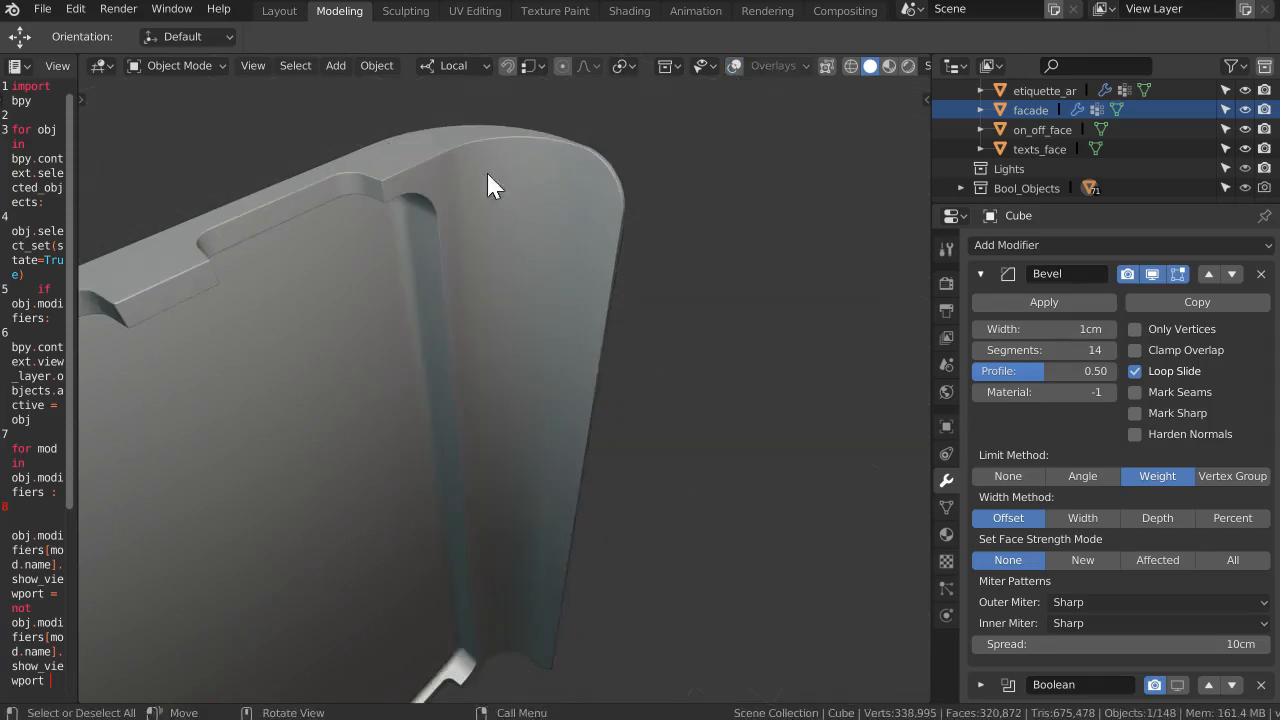
{"action": "middle_click_drag", "start_coordinate": [595, 184], "coordinate": [500, 190], "text": "ctrl"}
{"action": "middle_click_drag", "start_coordinate": [500, 190], "coordinate": [519, 235], "text": "ctrl"}
Select the facade and run the modifier visibility script twice, switching its modifiers off and back on in the viewport
{"action": "left_click", "coordinate": [497, 226]}
{"action": "right_click", "coordinate": [29, 294]}
{"action": "left_click", "coordinate": [29, 294]}
{"action": "middle_click_drag", "start_coordinate": [408, 226], "coordinate": [497, 243]}
{"action": "right_click", "coordinate": [39, 337]}
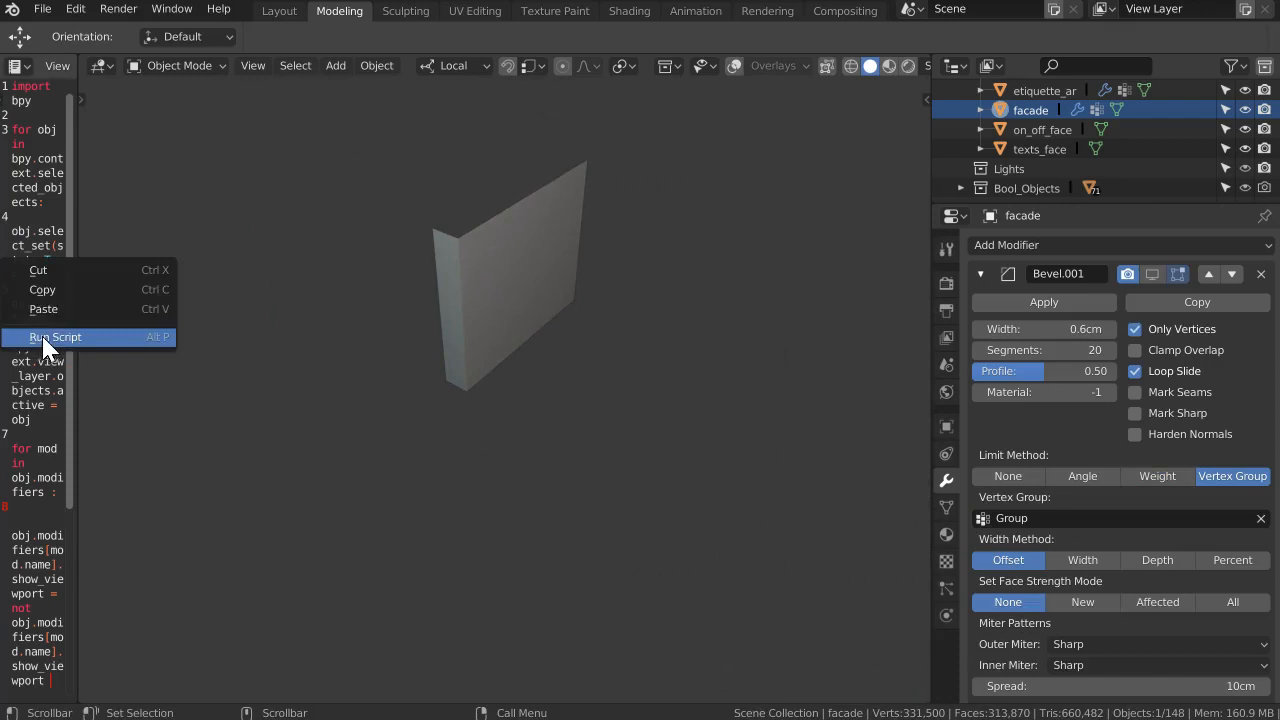
{"action": "left_click", "coordinate": [44, 340]}
Leave local view and select the outer casing with the Synology lettering, Cube.001
{"action": "key", "text": "KP_Divide"}
{"action": "middle_click_drag", "start_coordinate": [562, 208], "coordinate": [640, 262]}
{"action": "middle_click_drag", "start_coordinate": [590, 232], "coordinate": [564, 300], "text": "ctrl"}
{"action": "middle_click_drag", "start_coordinate": [705, 292], "coordinate": [571, 266], "text": "shift"}
{"action": "left_click", "coordinate": [576, 302]}
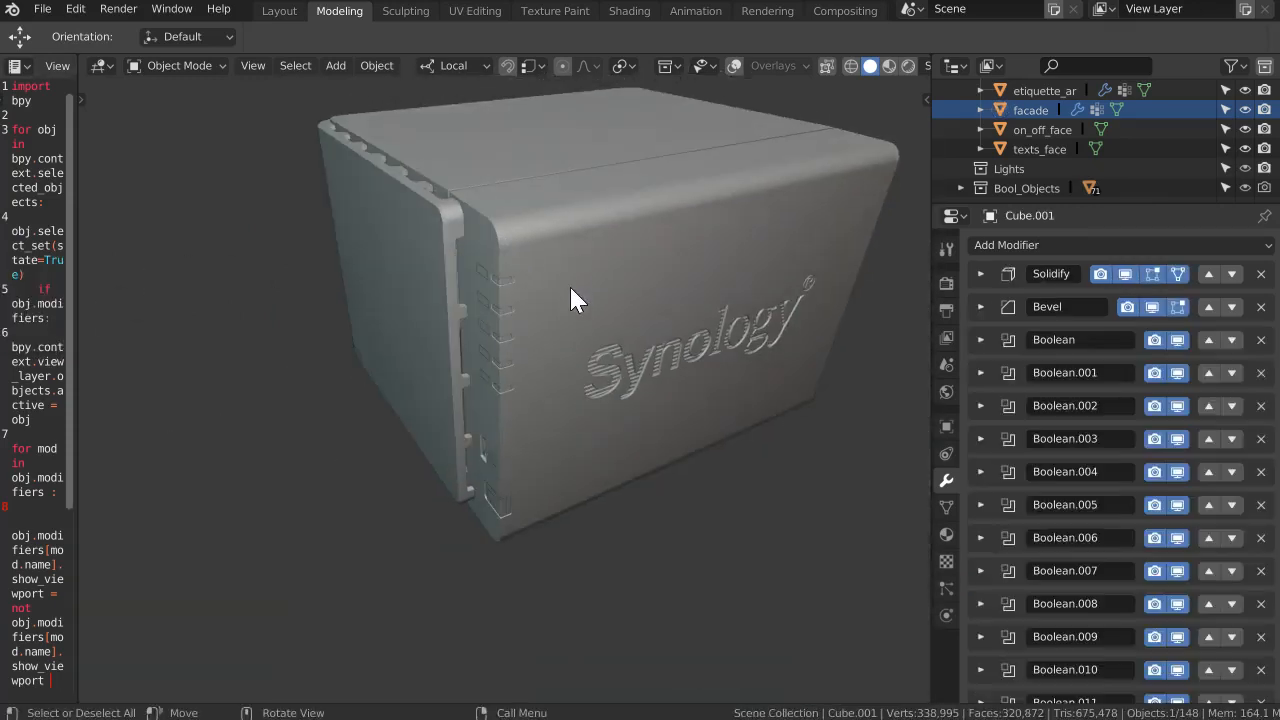
Run the modifier visibility script twice on Cube.001, turning its modifiers off and on again
{"action": "right_click", "coordinate": [32, 298]}
{"action": "left_click", "coordinate": [35, 299]}
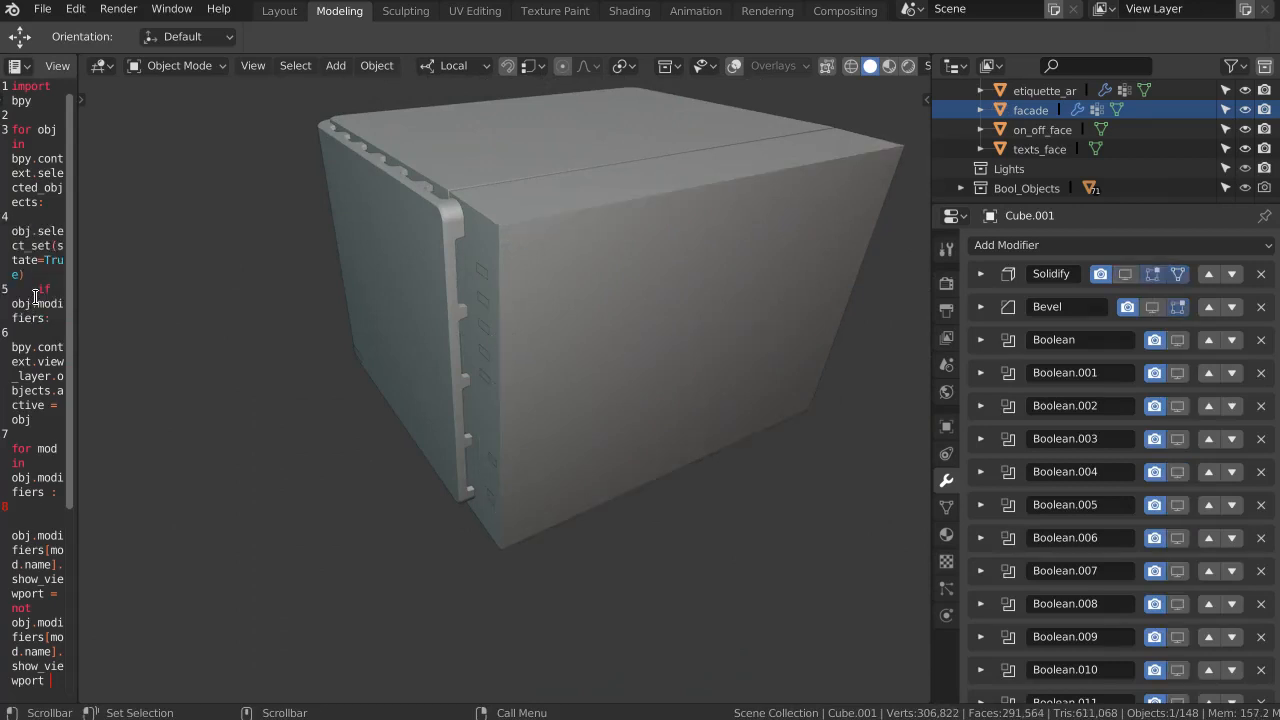
{"action": "right_click", "coordinate": [35, 297]}
{"action": "left_click", "coordinate": [36, 296]}
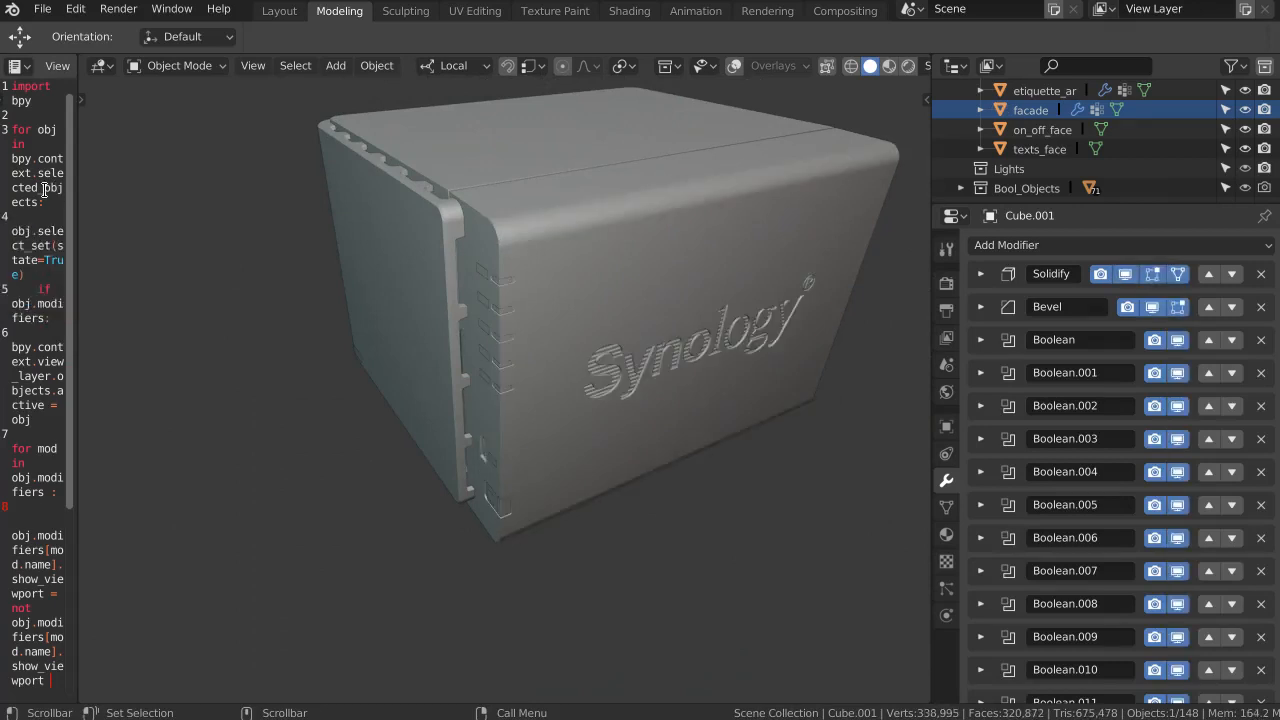
Examine the notches along the facade's side edge and the fan grilles at the rear of the NAS
{"action": "scroll", "coordinate": [492, 286], "scroll_direction": "up", "scroll_amount": 6}
{"action": "middle_click_drag", "start_coordinate": [510, 410], "coordinate": [556, 370]}
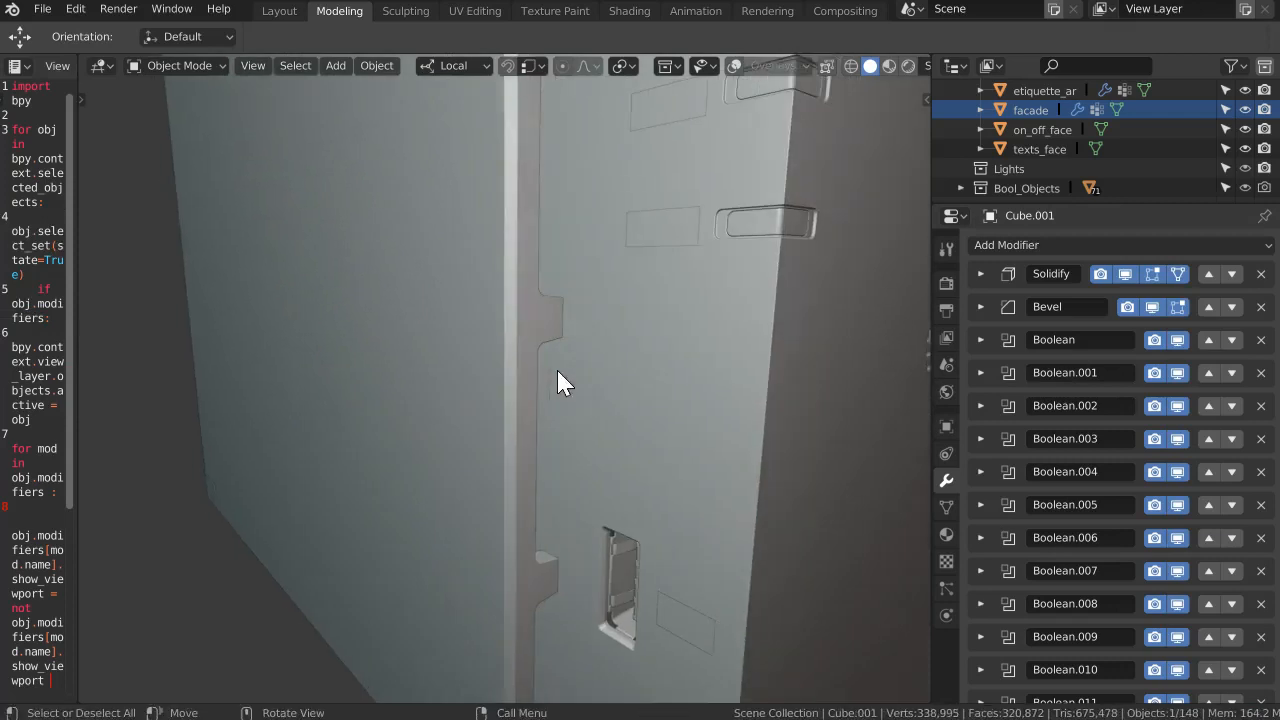
{"action": "scroll", "coordinate": [674, 274], "scroll_direction": "down", "scroll_amount": 4}
{"action": "scroll", "coordinate": [680, 287], "scroll_direction": "down", "scroll_amount": 3}
{"action": "middle_click_drag", "start_coordinate": [680, 287], "coordinate": [558, 597]}
{"action": "scroll", "coordinate": [525, 360], "scroll_direction": "up", "scroll_amount": 4}
{"action": "scroll", "coordinate": [491, 394], "scroll_direction": "up", "scroll_amount": 3}
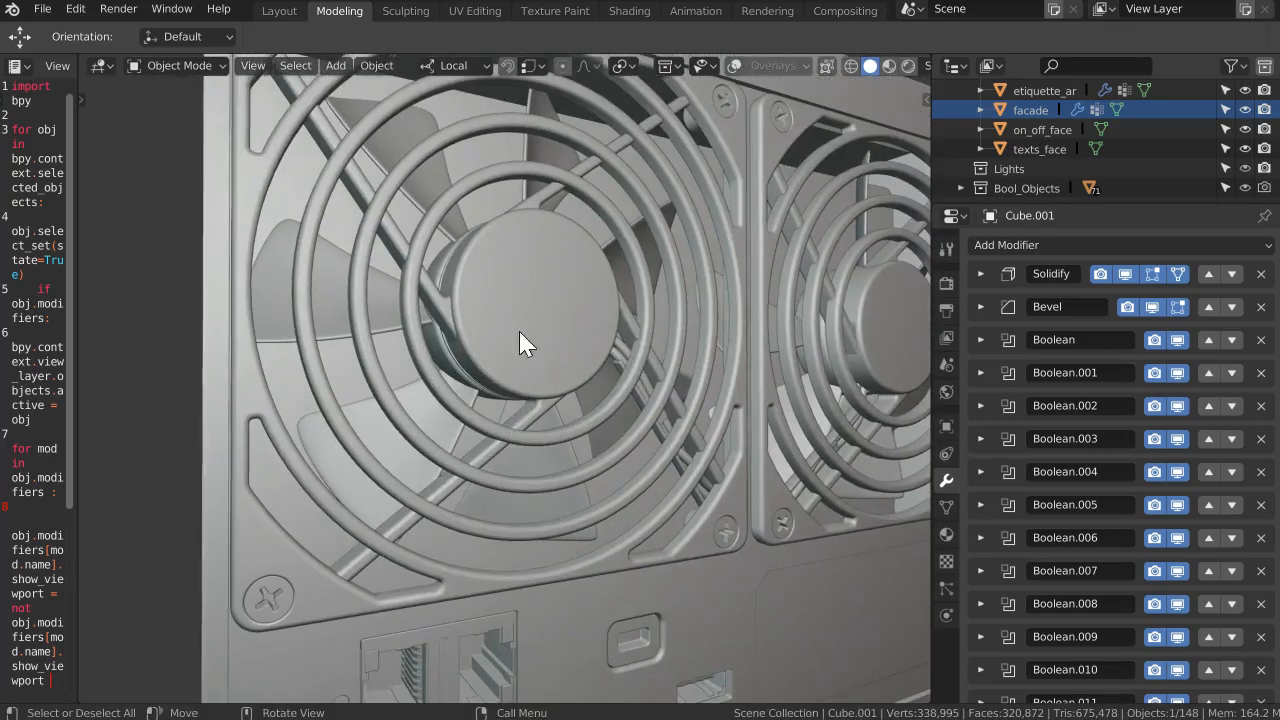
Select the rear fan grille Cube.051 and toggle its modifiers off and back on with the visibility script
{"action": "left_click", "coordinate": [523, 314]}
{"action": "scroll", "coordinate": [538, 312], "scroll_direction": "down", "scroll_amount": 5}
{"action": "right_click", "coordinate": [40, 379]}
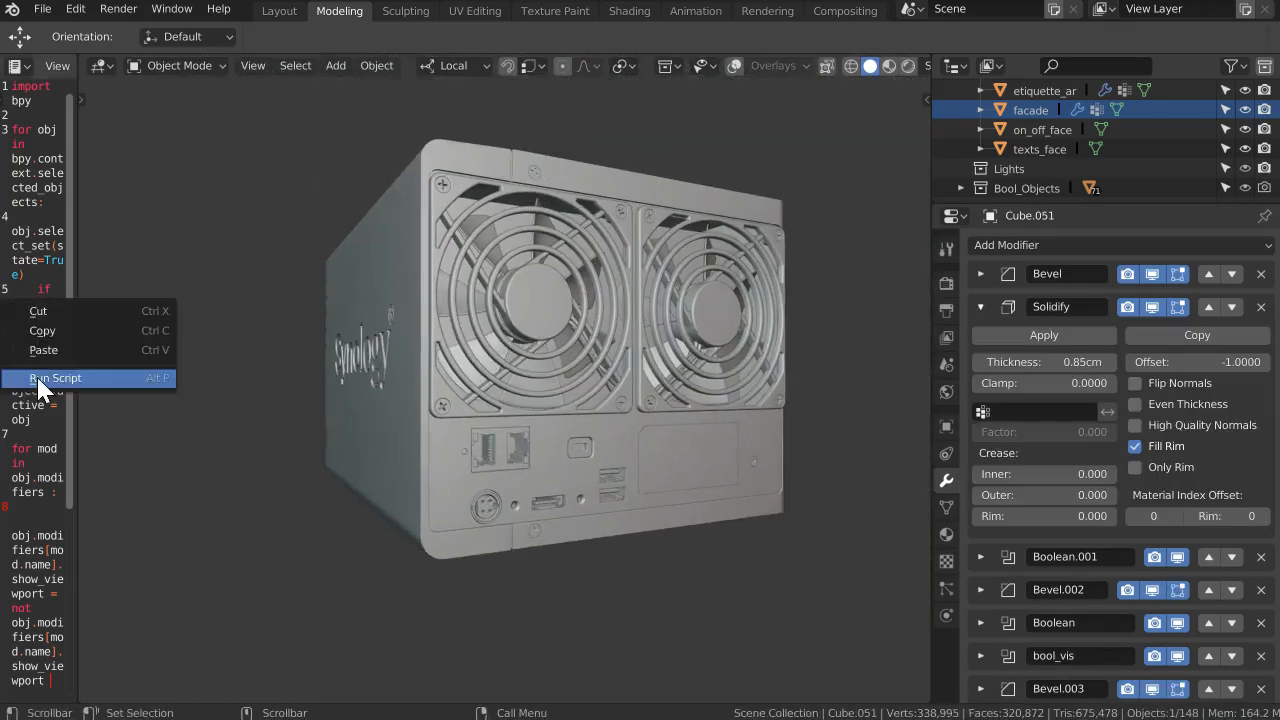
{"action": "left_click", "coordinate": [37, 381]}
{"action": "key", "text": "KP_Divide"}
{"action": "middle_click_drag", "start_coordinate": [503, 273], "coordinate": [507, 312]}
{"action": "key", "text": "KP_Divide"}
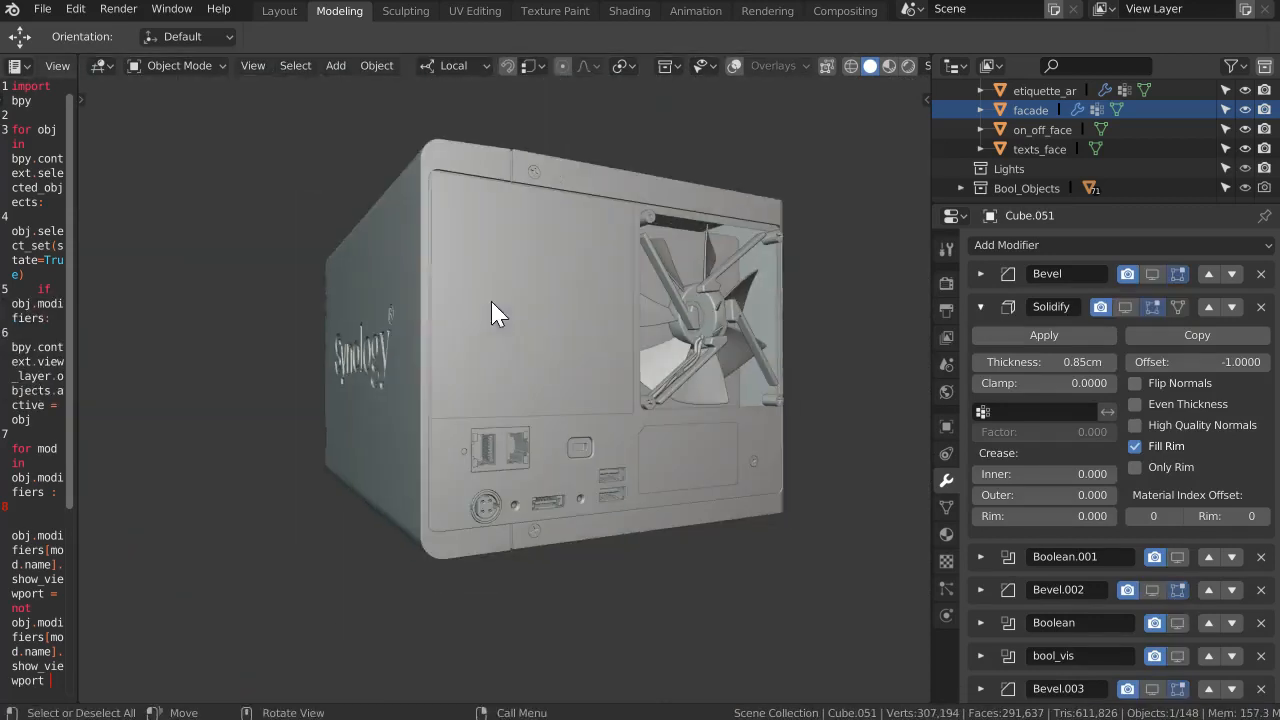
{"action": "right_click", "coordinate": [30, 360]}
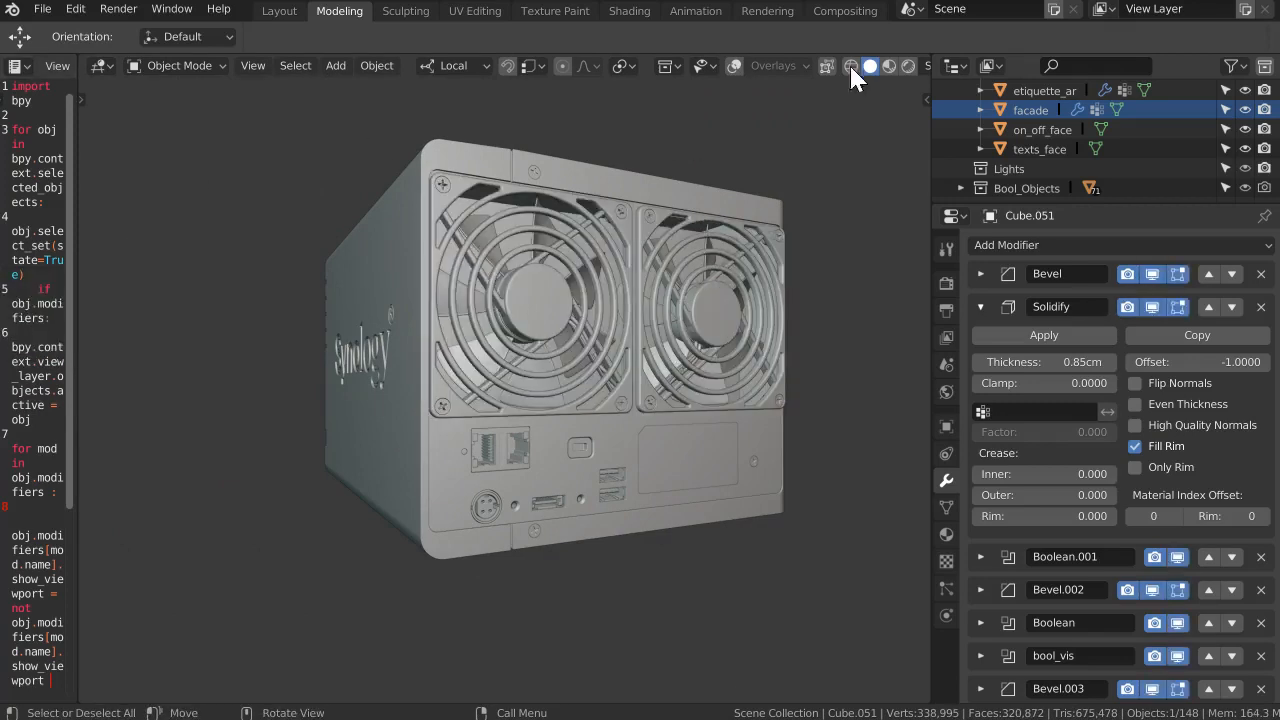
Show the overlays, isolate the fan grille's ring cutter Plane.016 in local view and delete its Boolean.001 modifier
{"action": "left_click", "coordinate": [734, 67]}
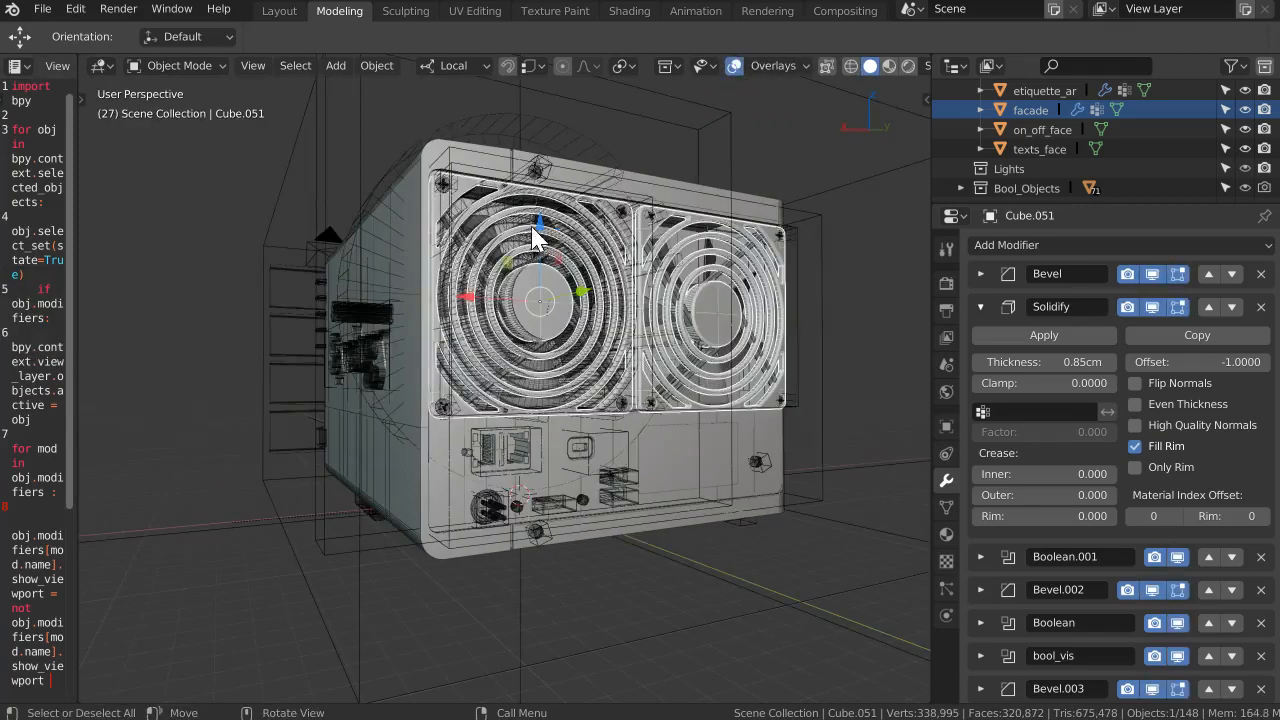
{"action": "key", "text": "shift+Tab"}
{"action": "left_click", "coordinate": [557, 206]}
{"action": "left_click", "coordinate": [557, 196]}
{"action": "middle_click_drag", "start_coordinate": [557, 196], "coordinate": [643, 220]}
{"action": "left_click", "coordinate": [656, 199]}
{"action": "key", "text": "g"}
{"action": "left_click", "coordinate": [652, 215]}
{"action": "left_click", "coordinate": [653, 243]}
{"action": "key", "text": "slash"}
{"action": "middle_click_drag", "start_coordinate": [624, 176], "coordinate": [549, 206]}
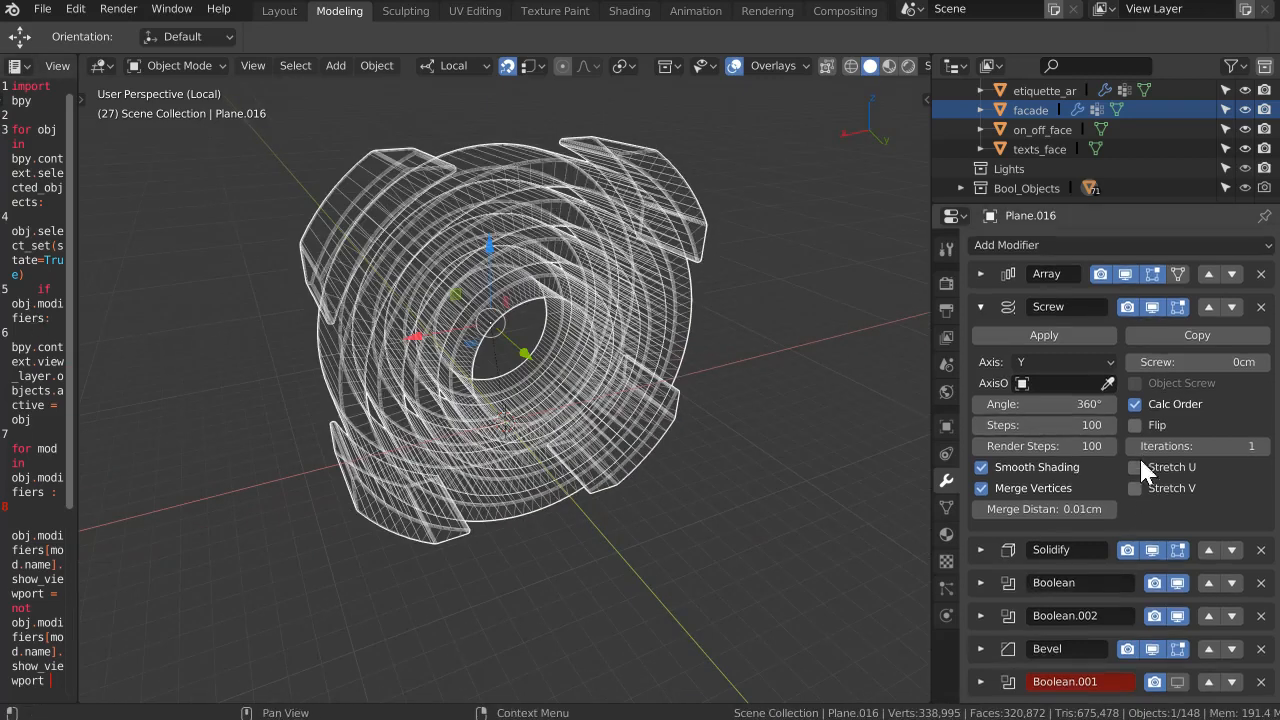
{"action": "left_click", "coordinate": [1261, 681]}
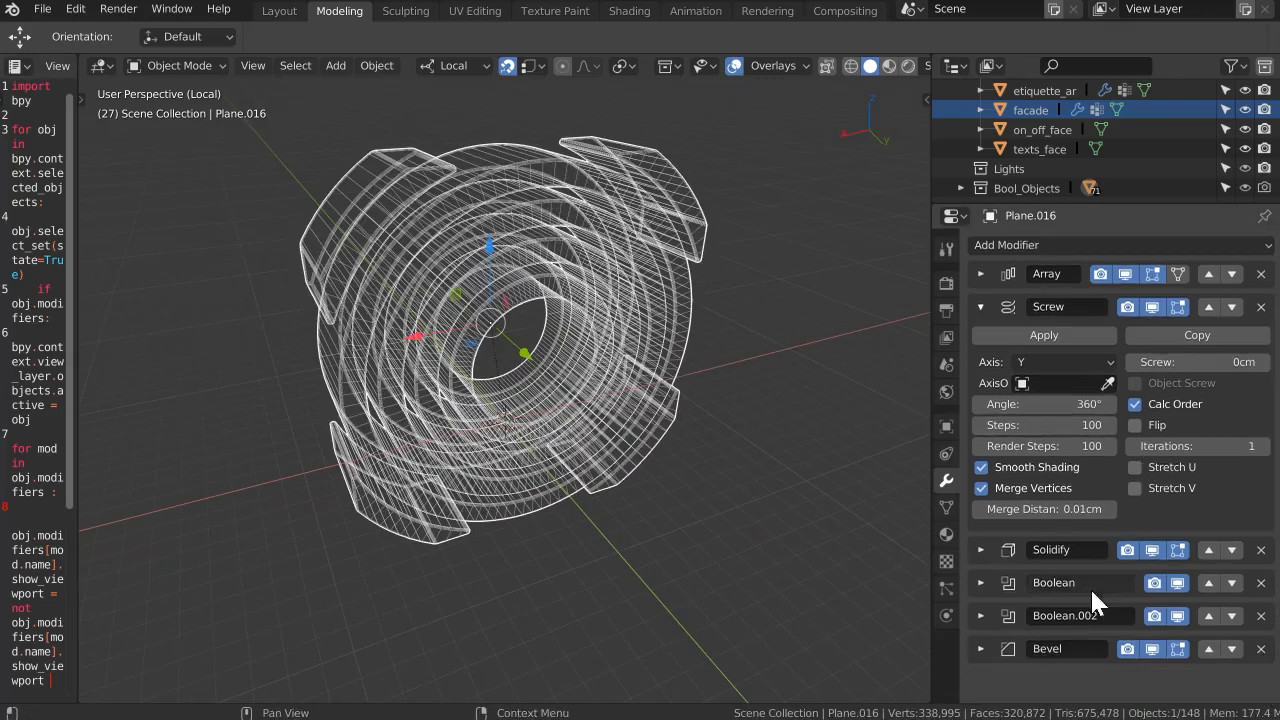
Run the modifier visibility script twice on Plane.016 to disable and re-enable its modifiers
{"action": "right_click", "coordinate": [30, 318]}
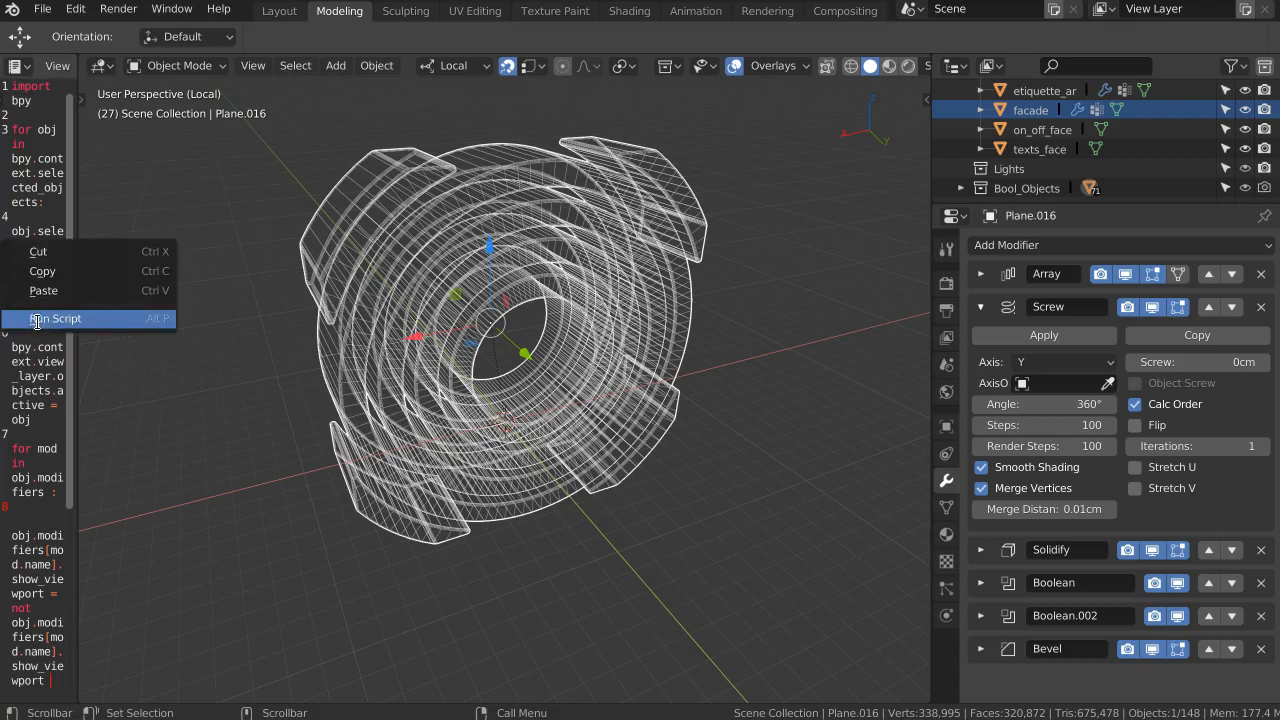
{"action": "middle_click_drag", "start_coordinate": [376, 322], "coordinate": [502, 290]}
{"action": "right_click", "coordinate": [55, 323]}
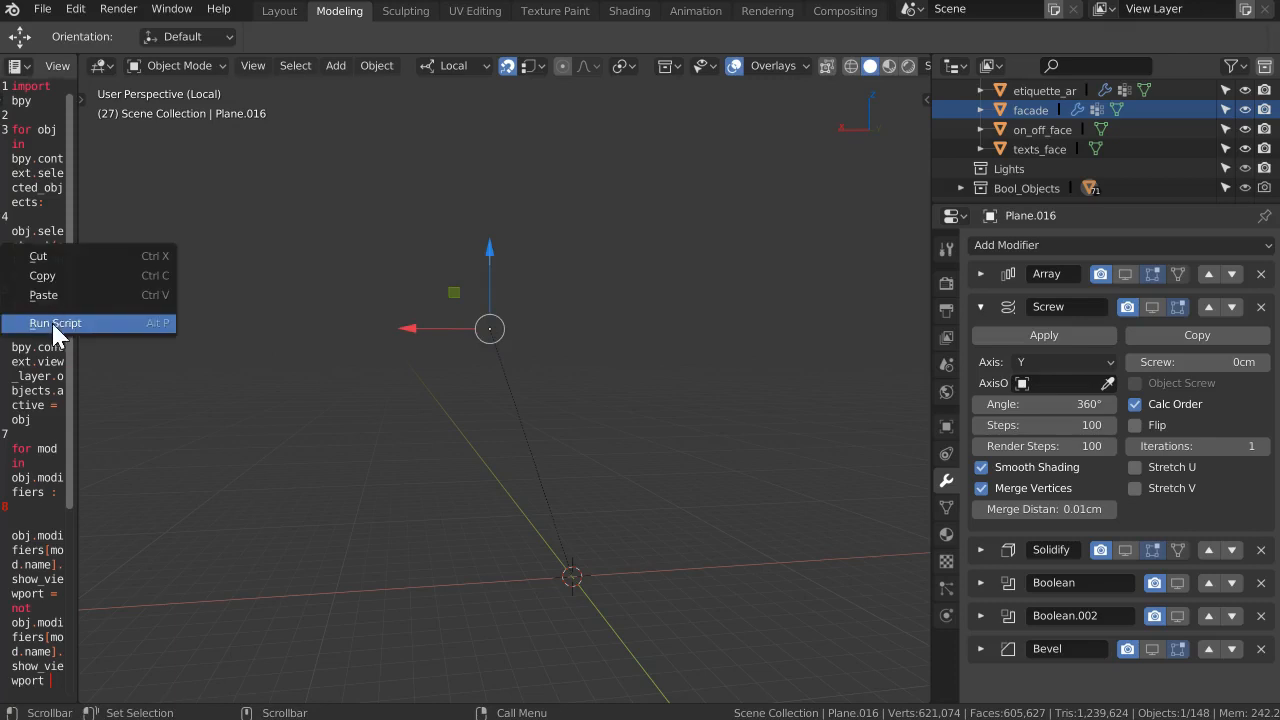
{"action": "left_click", "coordinate": [49, 323]}
{"action": "middle_click_drag", "start_coordinate": [610, 257], "coordinate": [474, 122]}
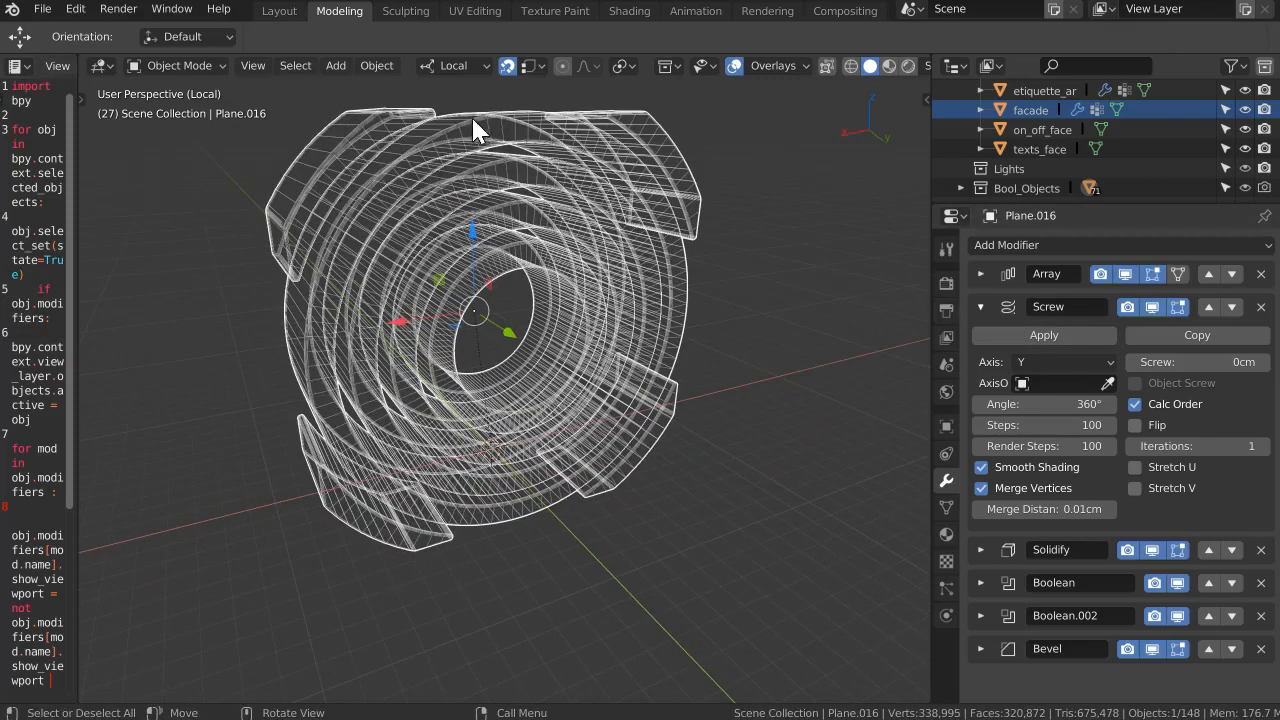
Switch the viewport display of Plane.016's Array modifier off and back on, leaving its render display off
{"action": "left_click", "coordinate": [977, 306]}
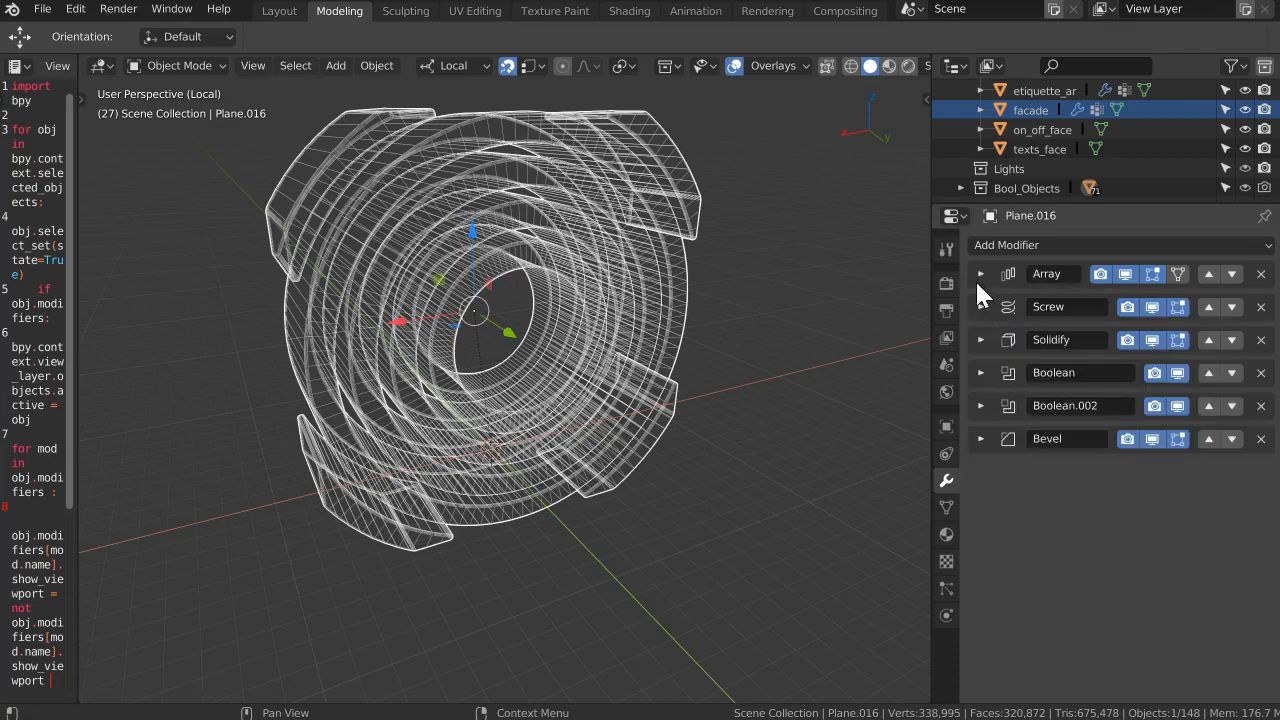
{"action": "left_click", "coordinate": [979, 274]}
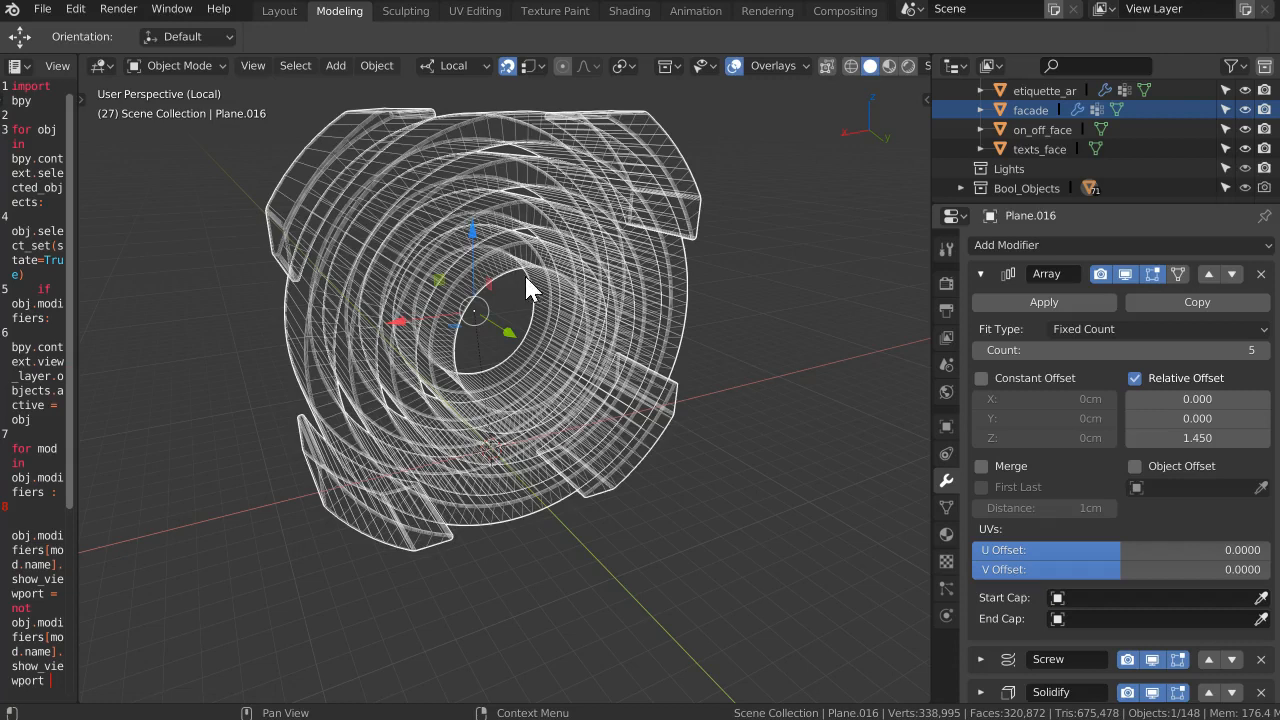
{"action": "key", "text": "ctrl+z"}
{"action": "middle_click_drag", "start_coordinate": [543, 278], "coordinate": [506, 248]}
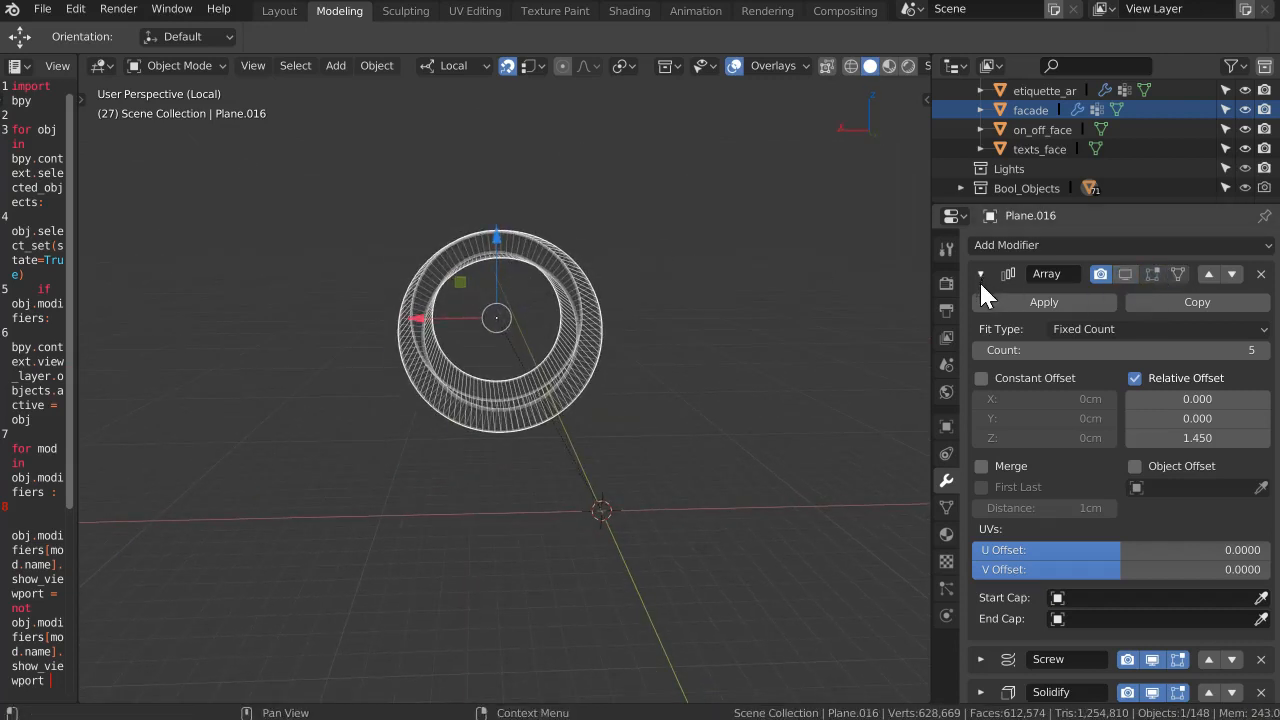
{"action": "left_click", "coordinate": [1125, 274]}
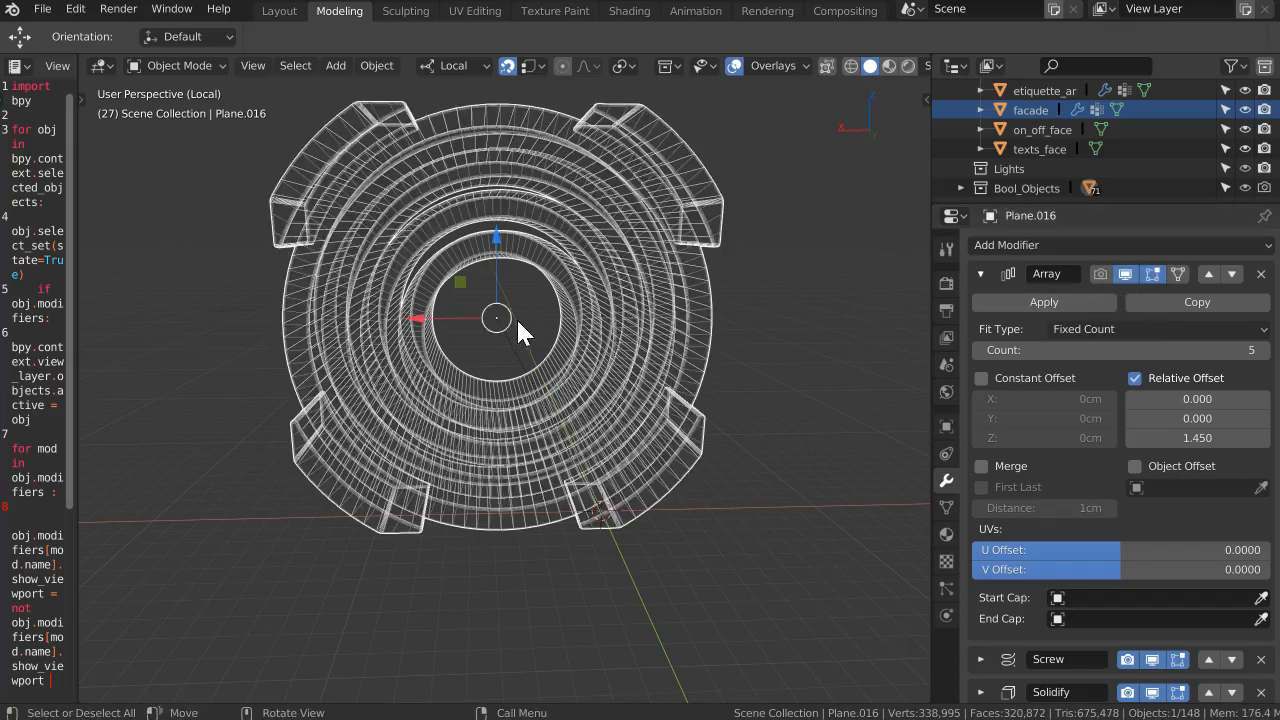
{"action": "middle_click_drag", "start_coordinate": [516, 317], "coordinate": [554, 307]}
Leave local view, hide the overlays and view the complete NAS from the facade side
{"action": "key", "text": "KP_Divide"}
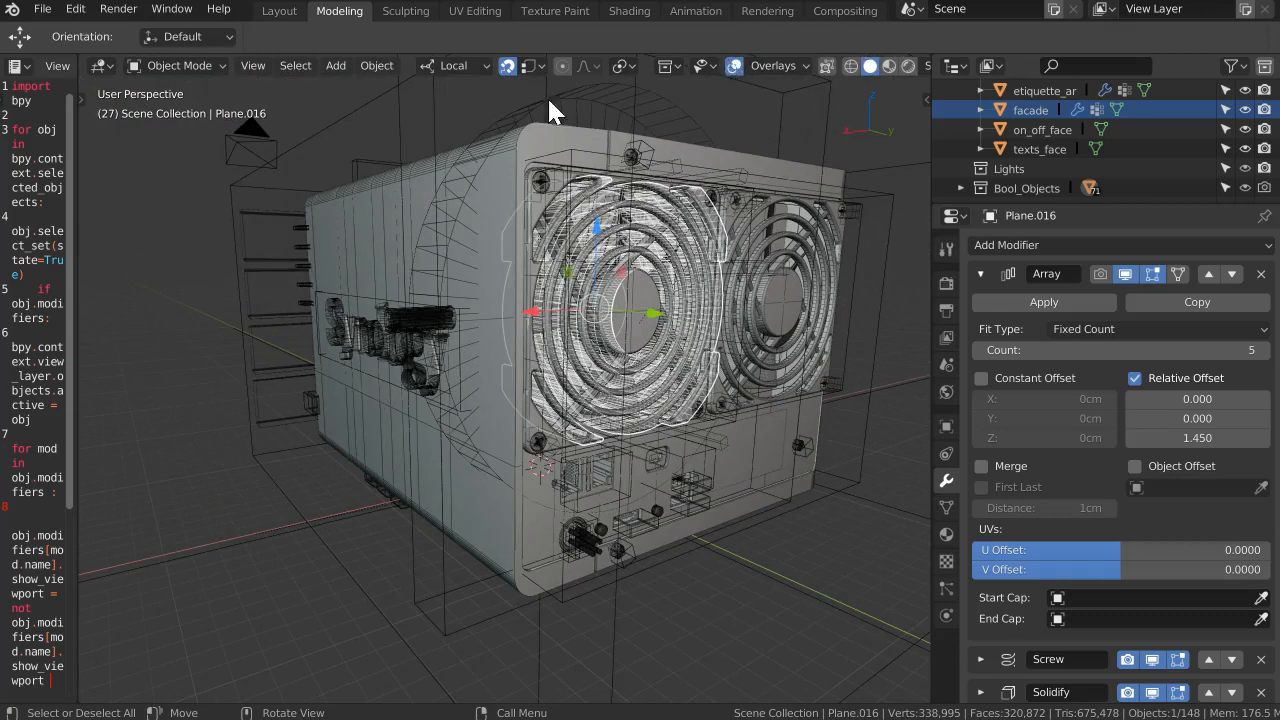
{"action": "left_click", "coordinate": [738, 66]}
{"action": "middle_click_drag", "start_coordinate": [674, 188], "coordinate": [656, 272]}
{"action": "scroll", "coordinate": [530, 265], "scroll_direction": "up", "scroll_amount": 1}
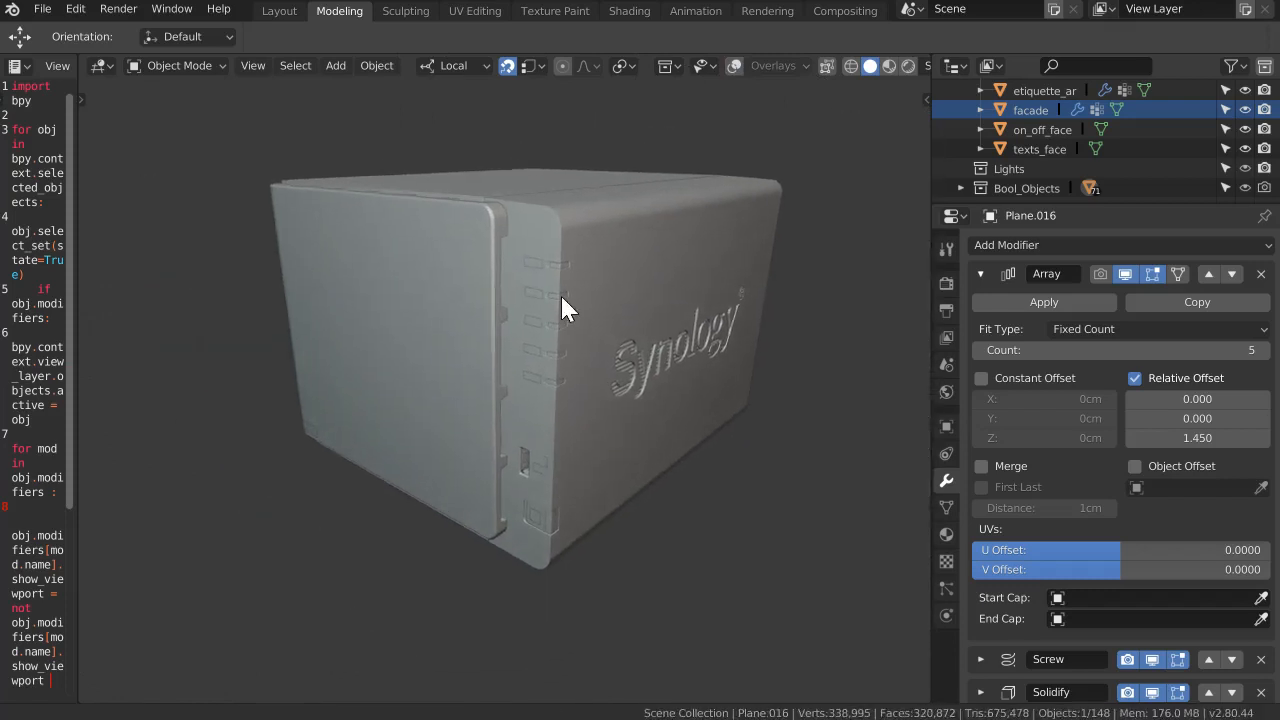